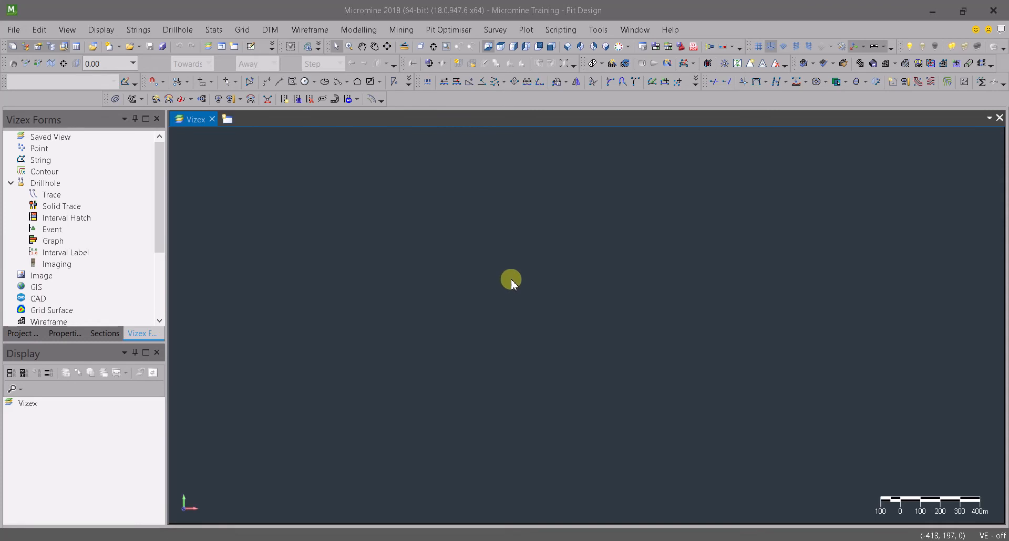
Display the coordinate grid in the view and choose Topography.shp as the input file for a vector (CAD/GIS/GPS) data import
left_click(763, 48)
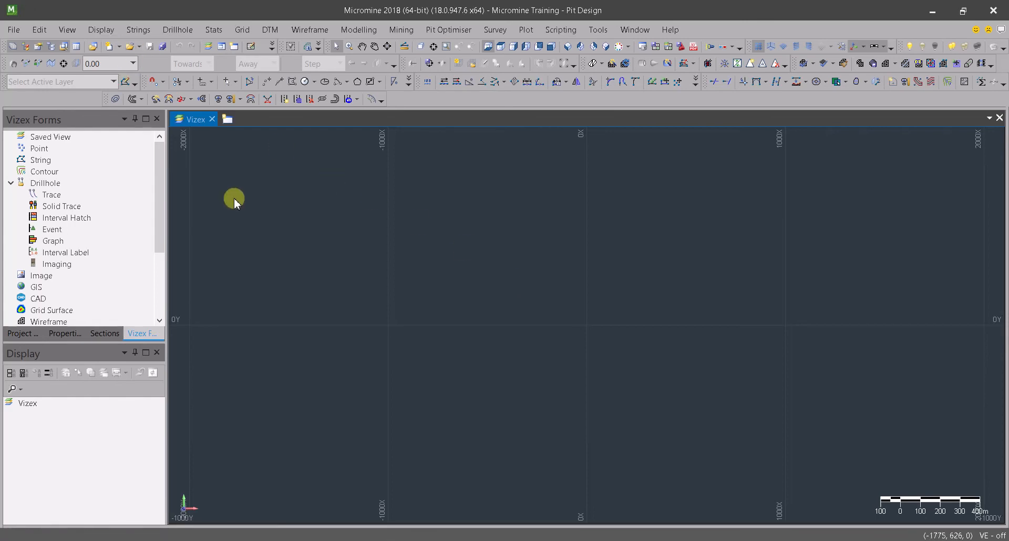
left_click(25, 30)
mouse_move(62, 275)
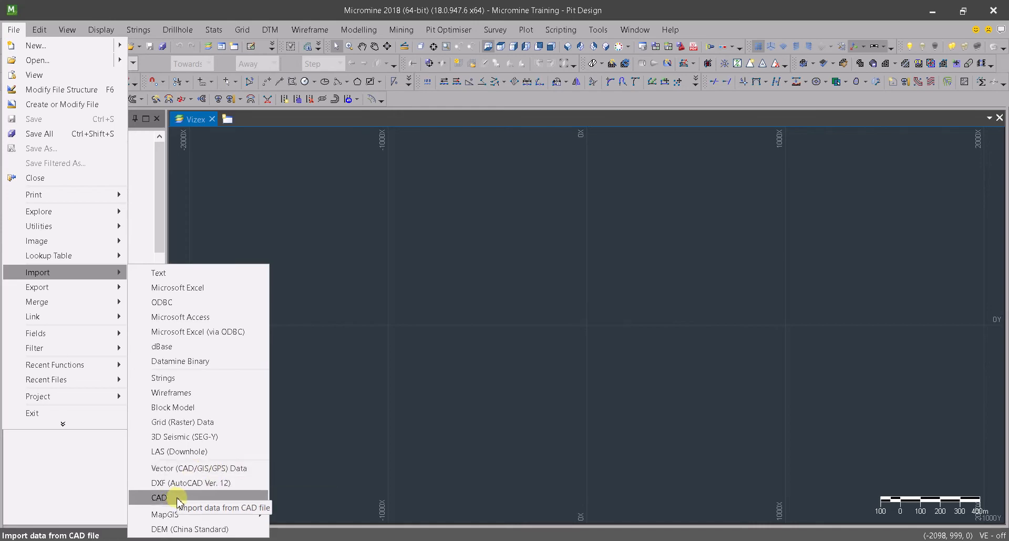
left_click(193, 469)
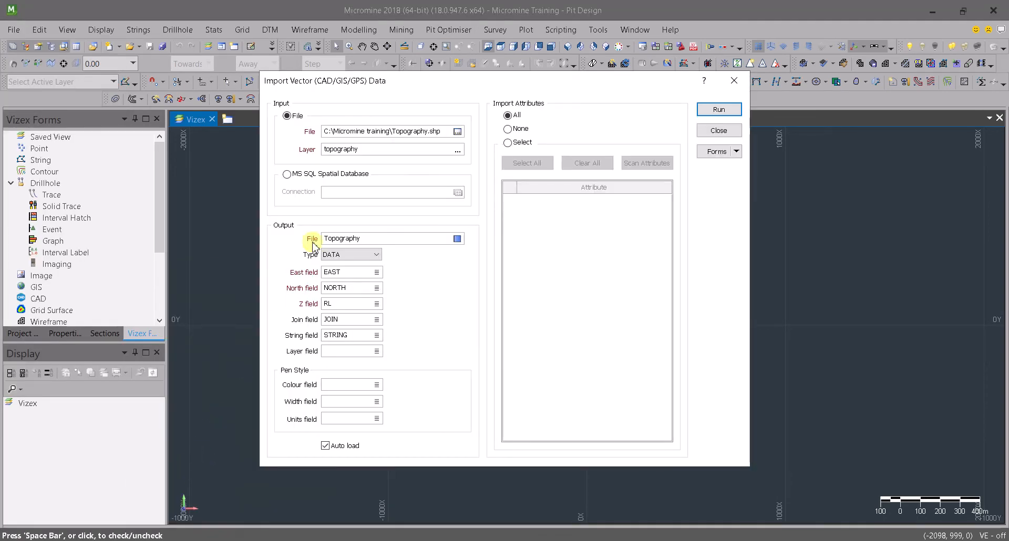
left_click(458, 132)
left_click(457, 200)
left_click(699, 388)
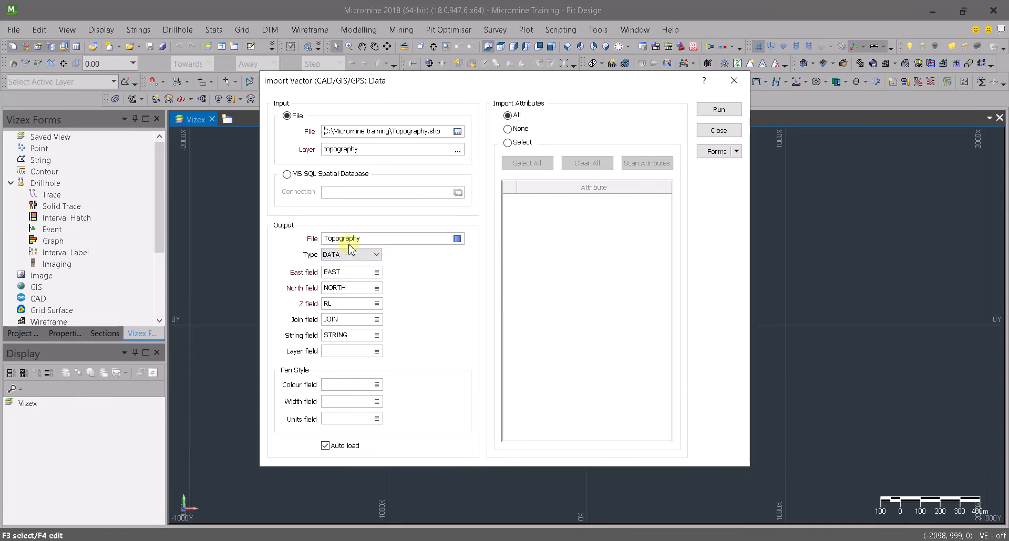
Name the import's output file topography and set all attributes to be imported
left_click(383, 238)
double_click(419, 239)
type("topogra")
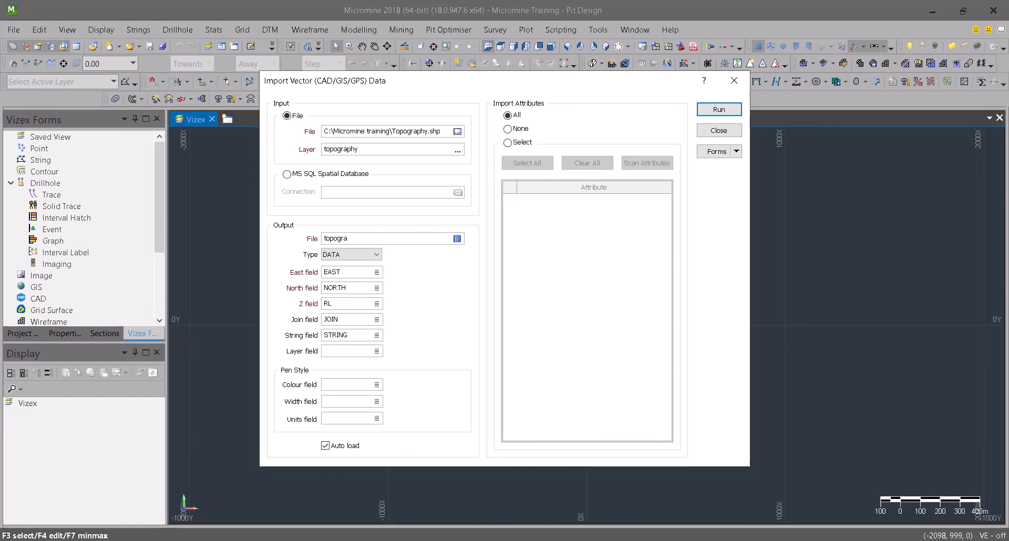
type("phy")
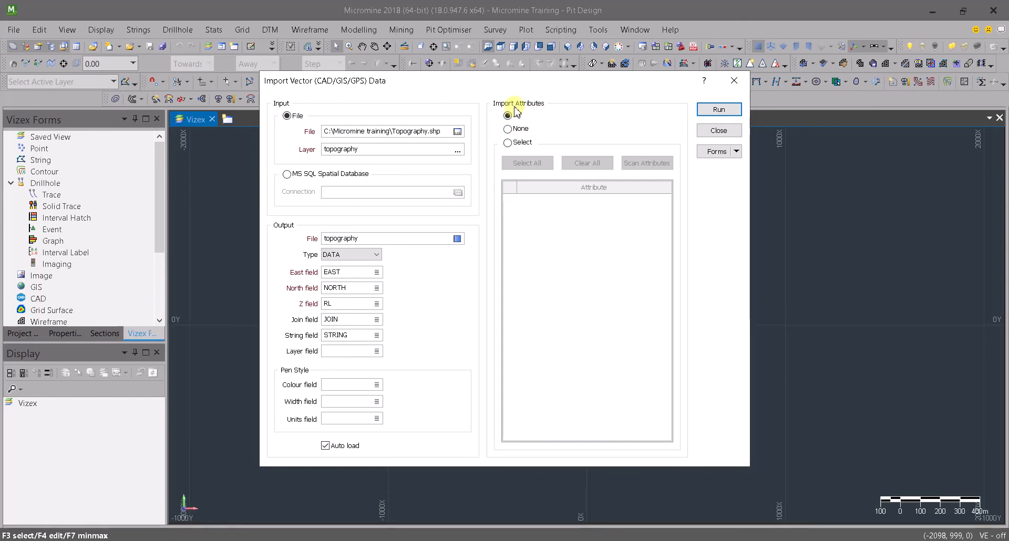
left_click(508, 143)
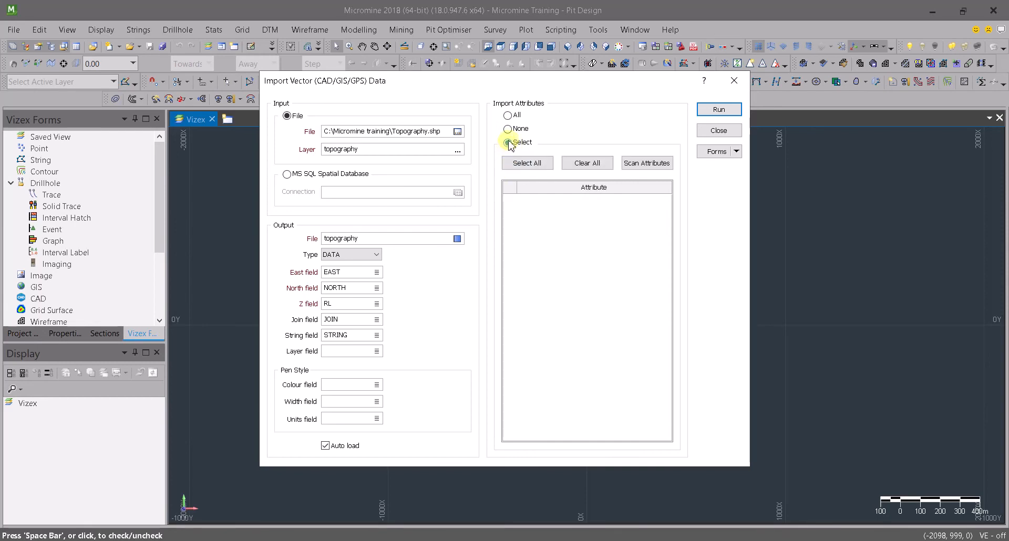
left_click(508, 115)
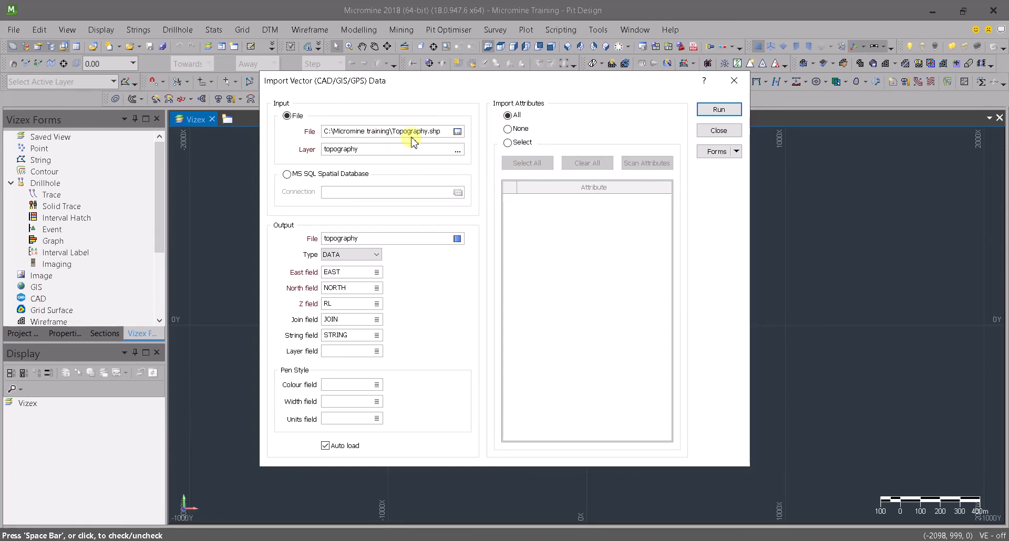
Choose the topography layer of the shapefile as input and run the vector import, closing the import form
left_click(458, 151)
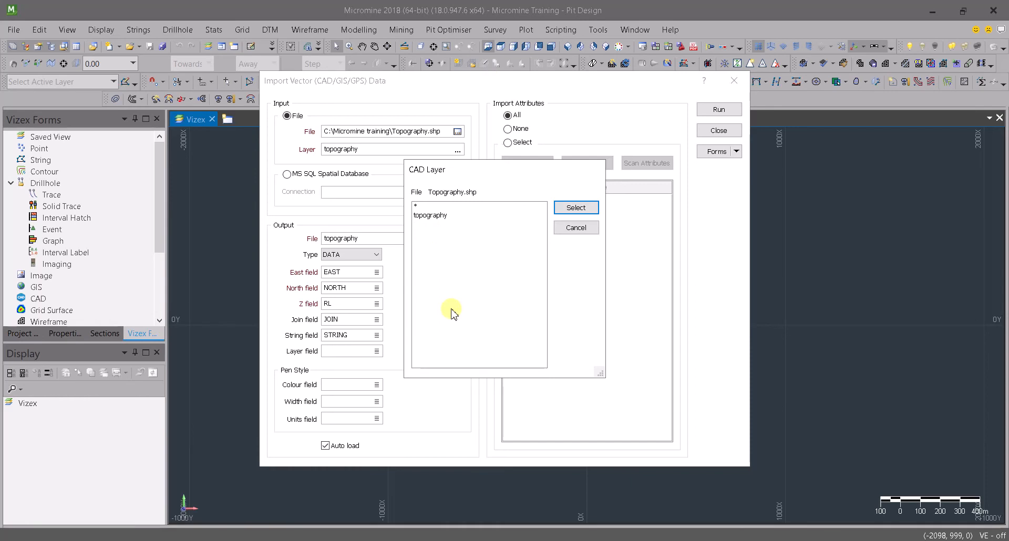
left_click(447, 215)
left_click(585, 208)
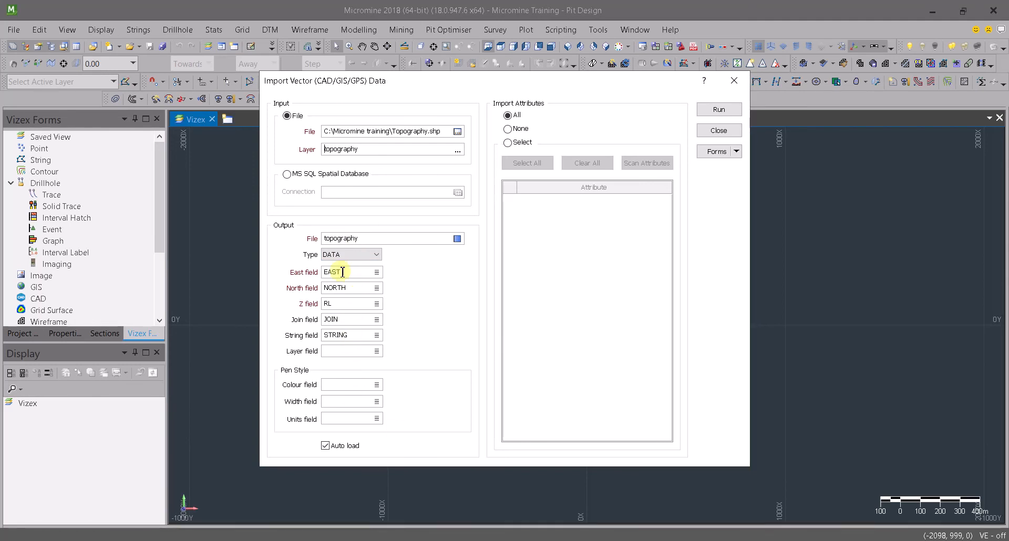
left_click(711, 114)
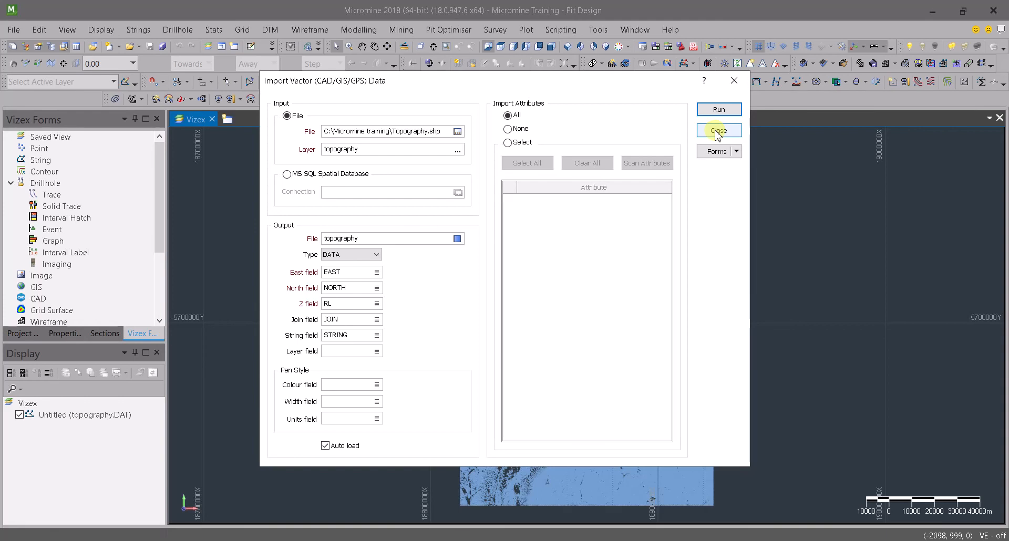
left_click(718, 132)
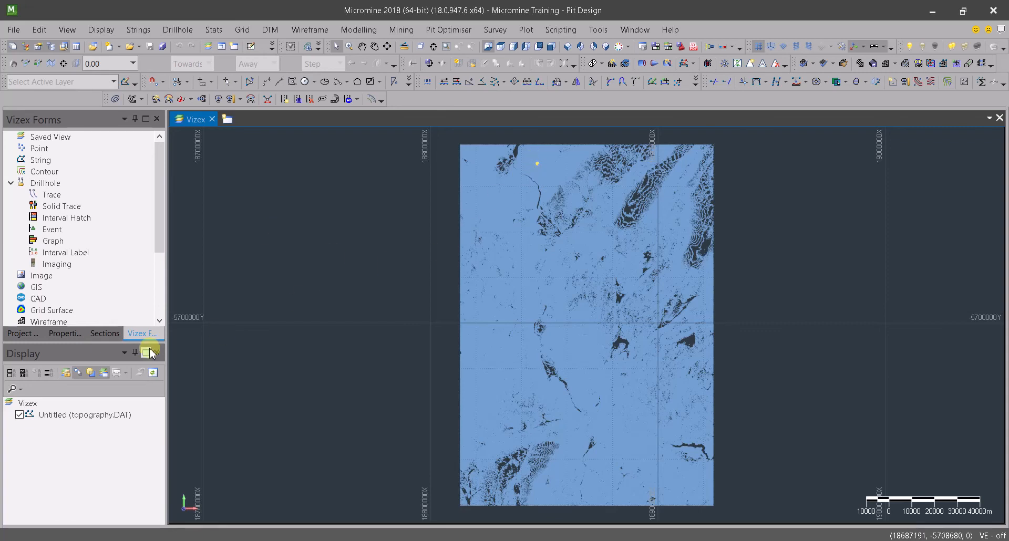
Examine the properties of individual contour strings in the imported topography, such as elevation and length
left_click(68, 333)
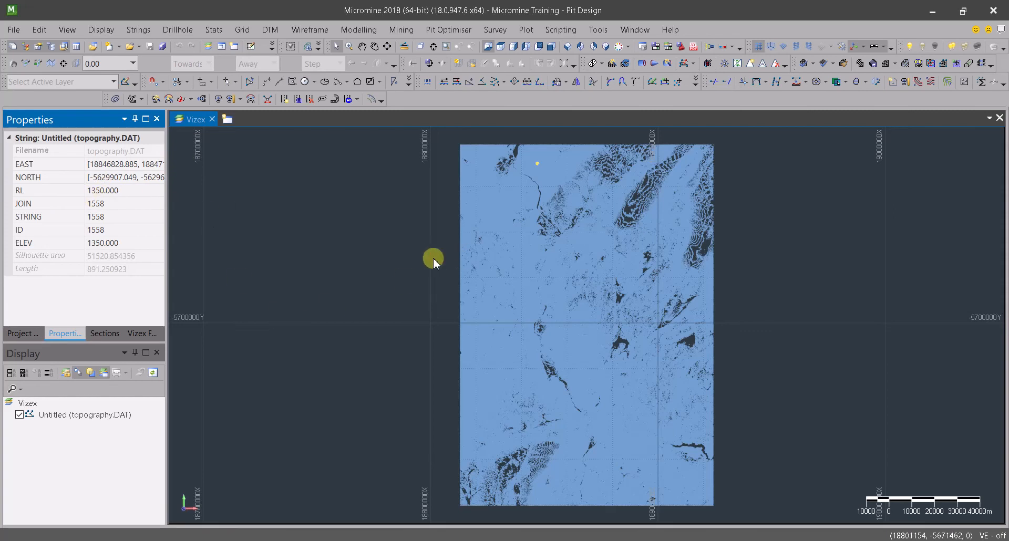
left_click(433, 299)
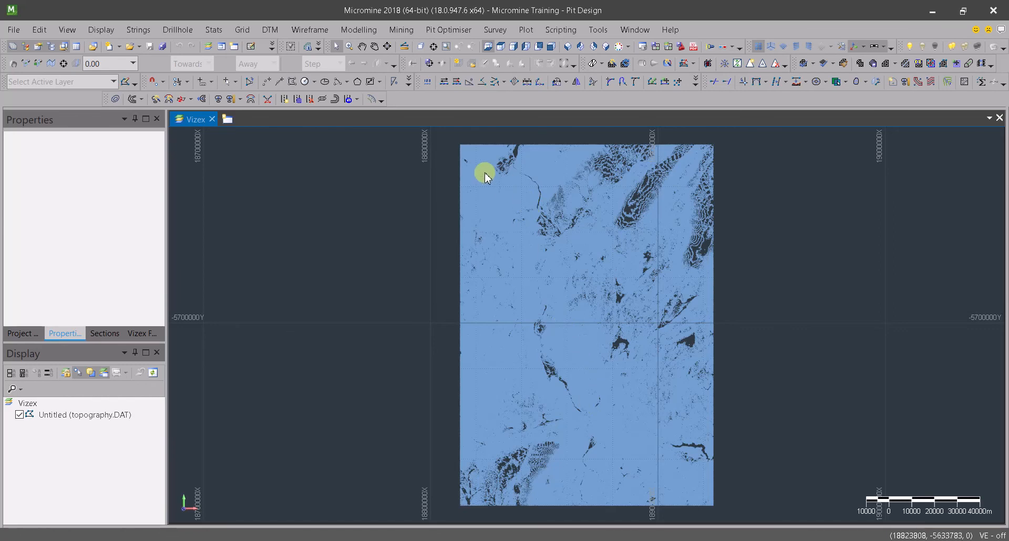
left_click(19, 334)
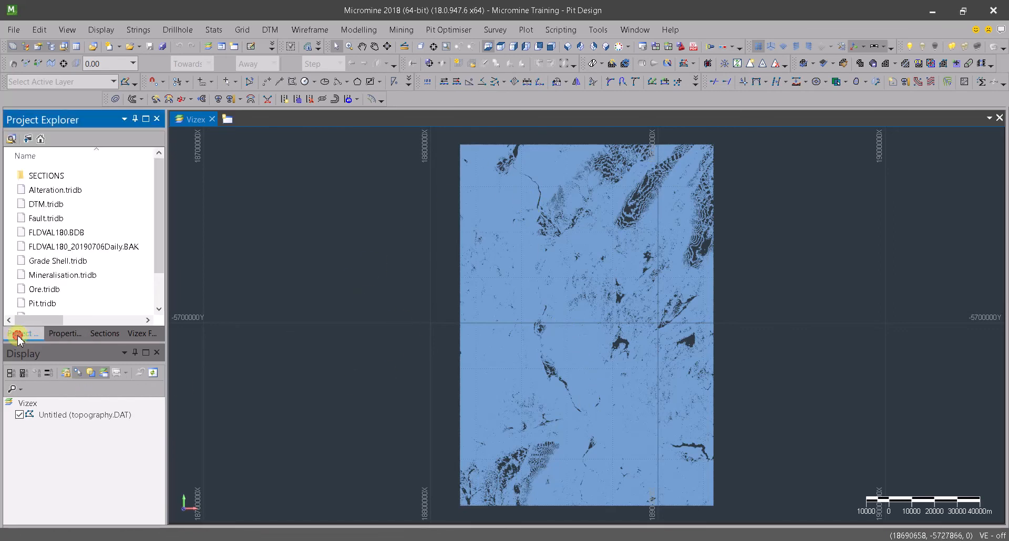
left_click(53, 333)
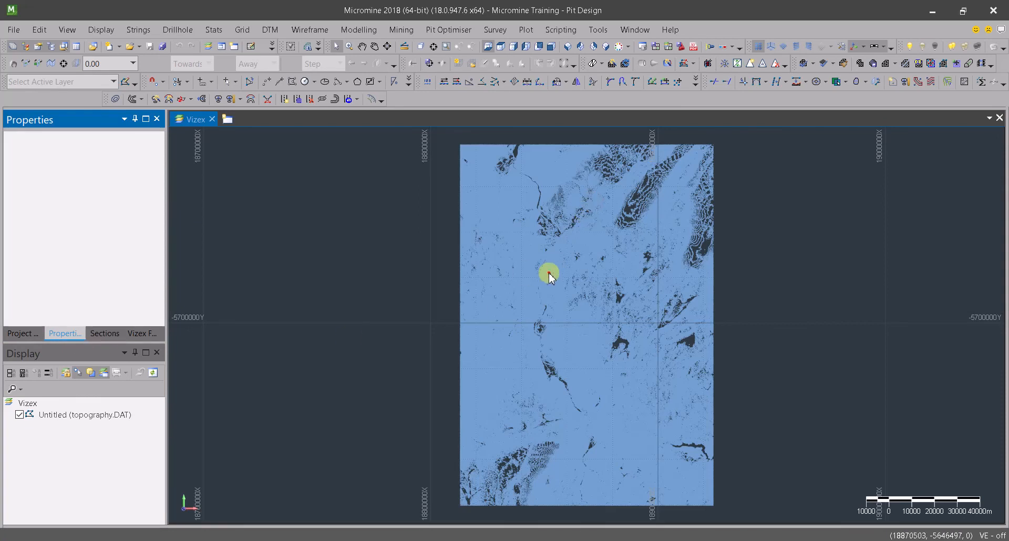
left_click(499, 334)
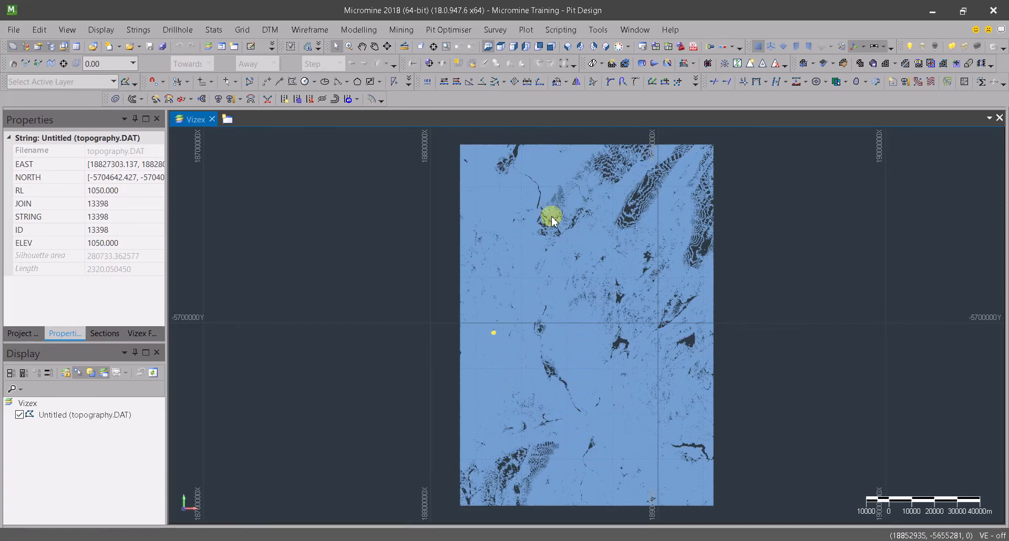
left_click(538, 240)
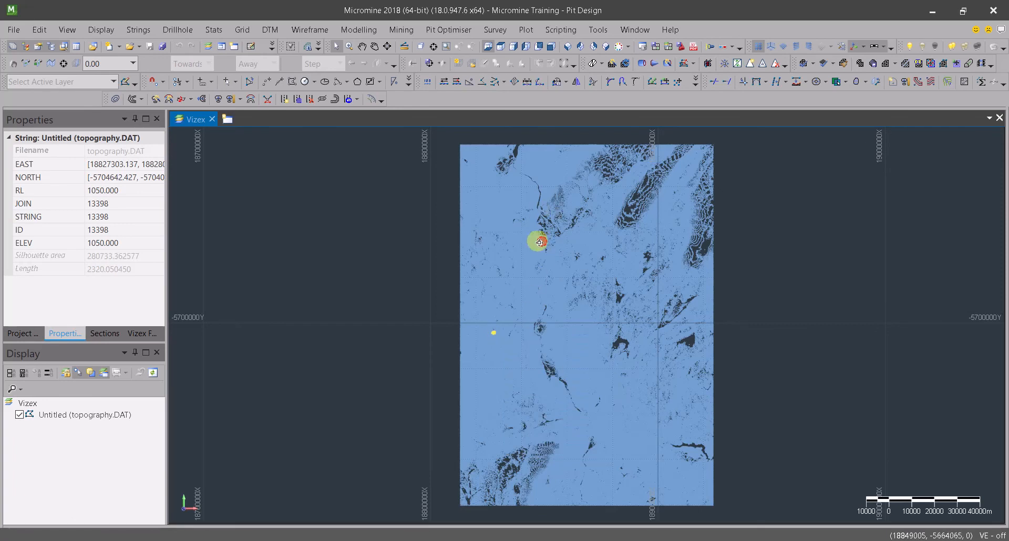
left_click(430, 241)
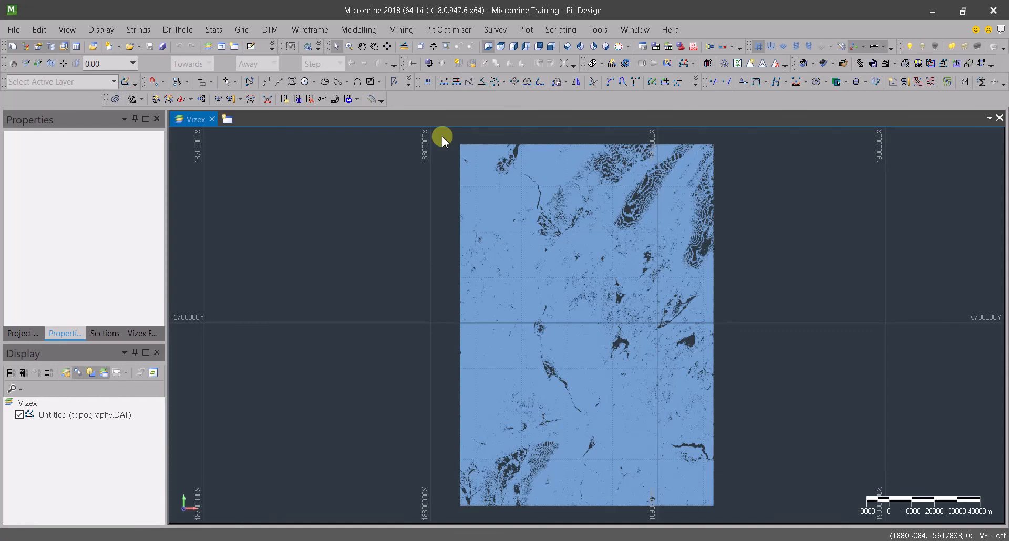
Select all the imported topography strings in the view
left_click_drag(442, 136, 729, 512)
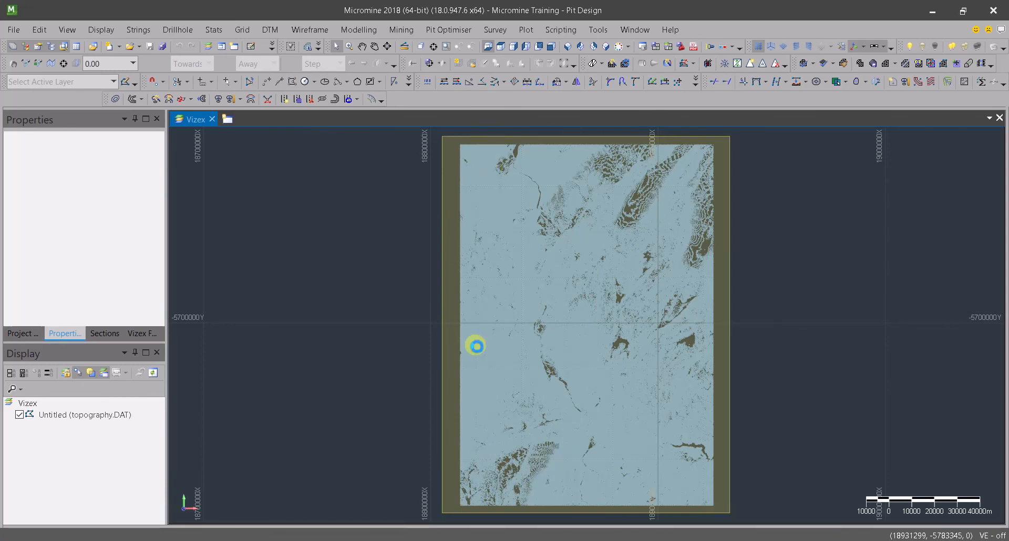
left_click(581, 202)
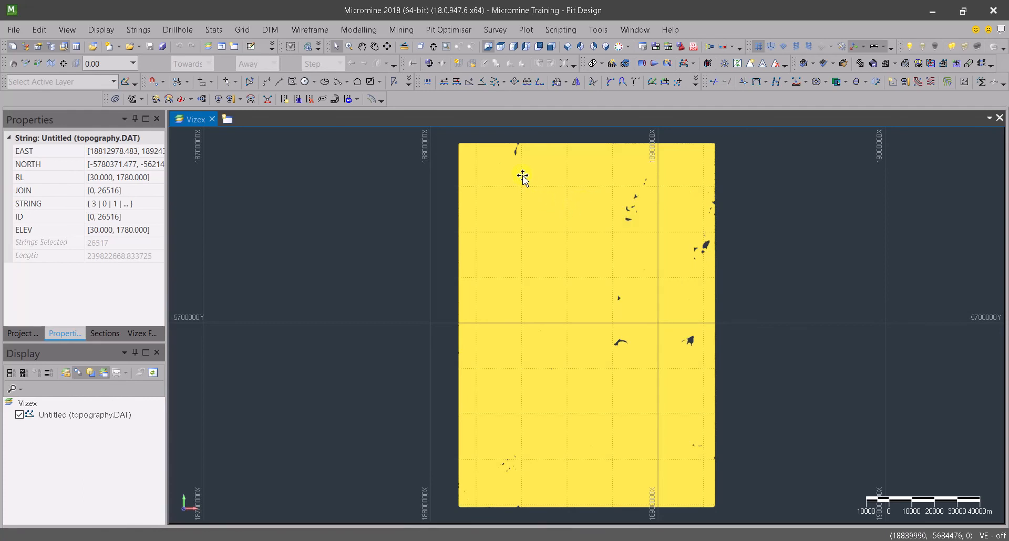
mouse_move(524, 180)
Start creating a DTM from the selected topography strings without a restriction string
left_click(305, 29)
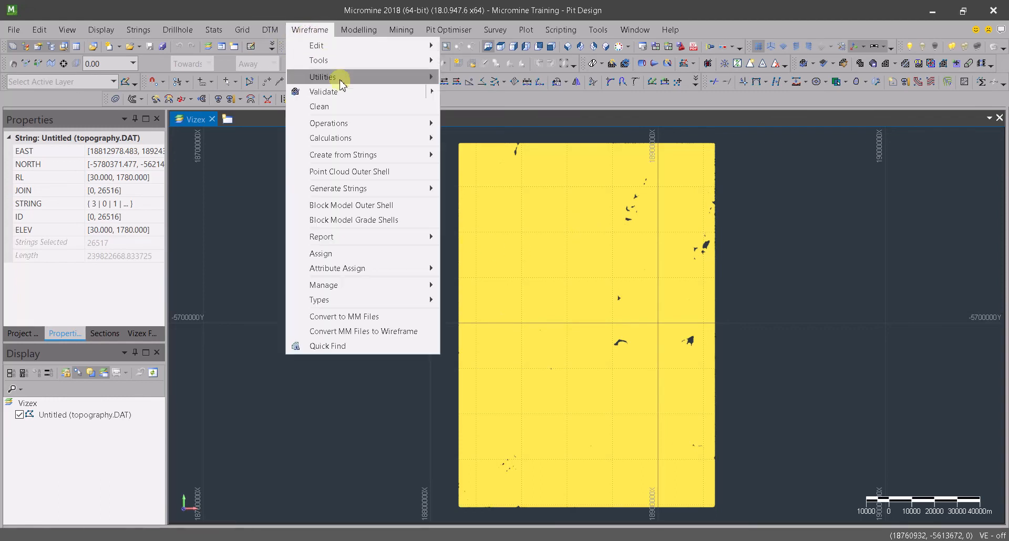
mouse_move(349, 62)
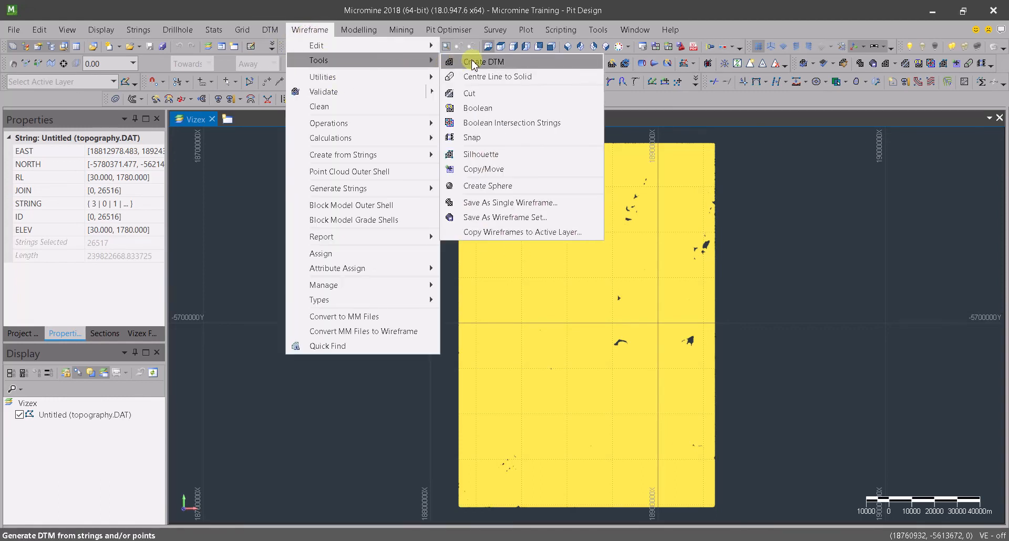
left_click(488, 64)
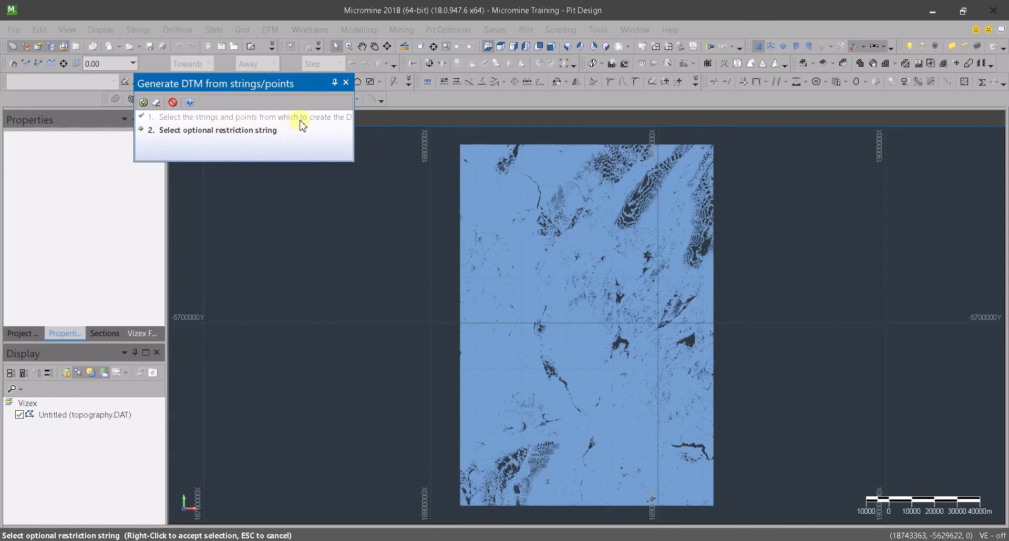
left_click_drag(355, 121, 391, 121)
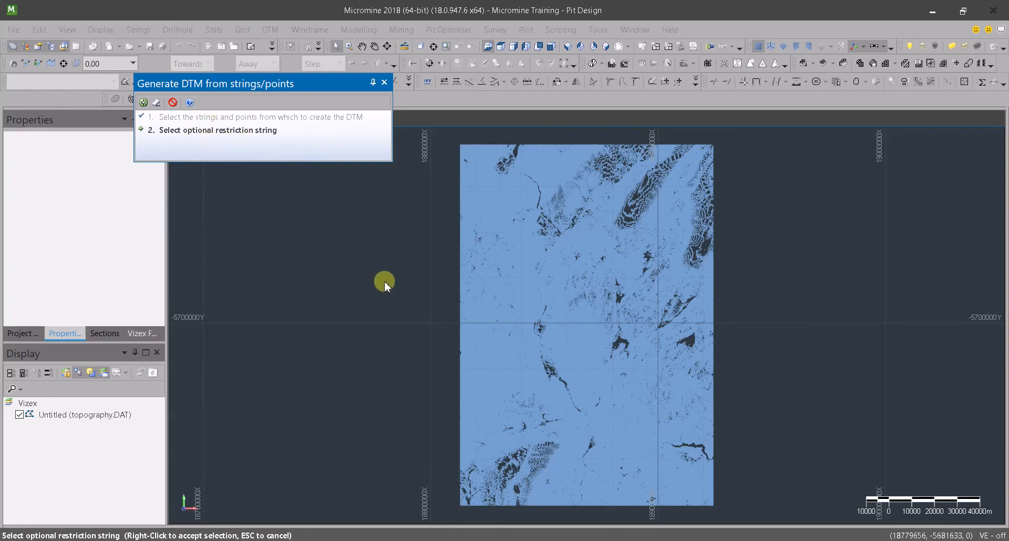
right_click(350, 239)
left_click_drag(410, 141, 232, 152)
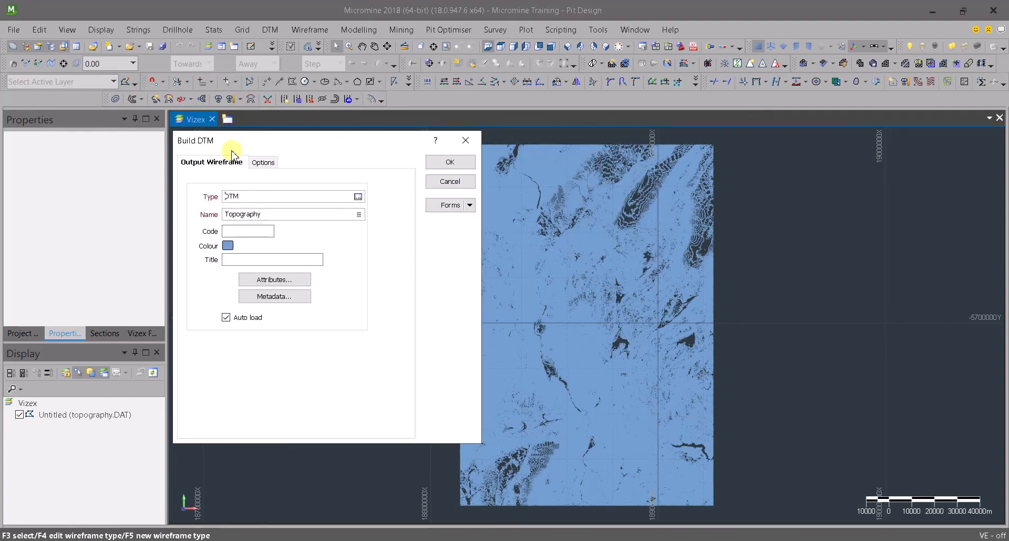
Set the DTM's output wireframe type to DTM and its name to Topography, and review the build options
double_click(247, 199)
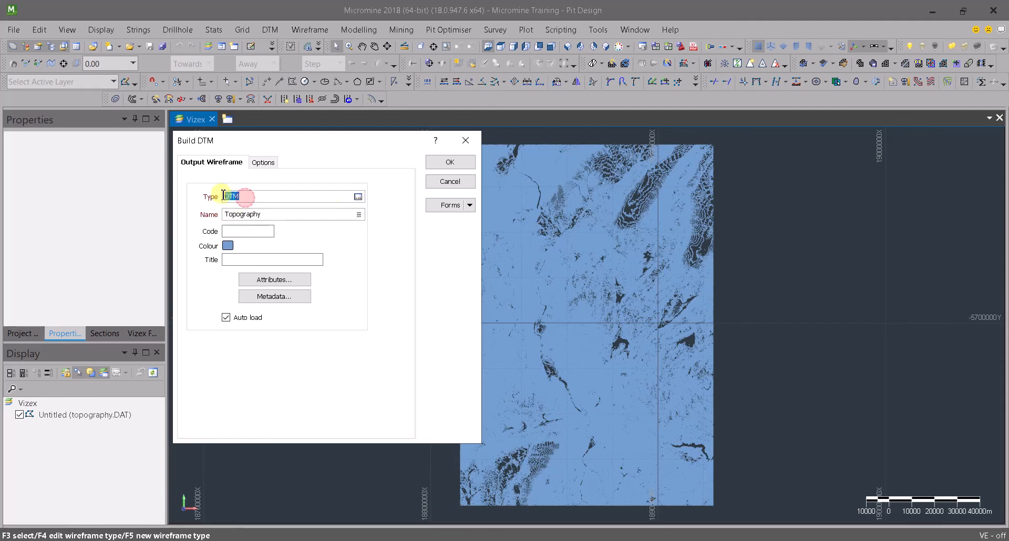
left_click(358, 196)
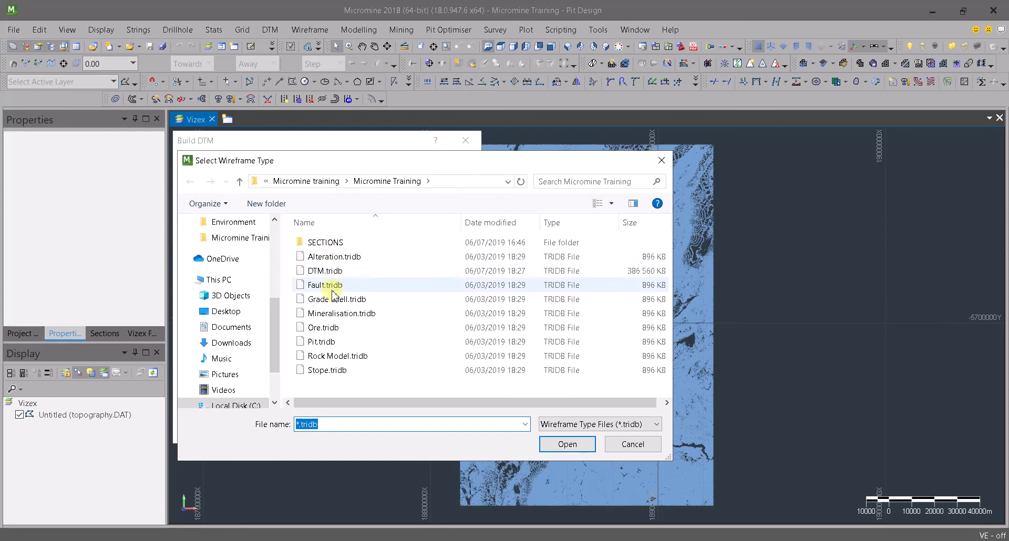
left_click(329, 273)
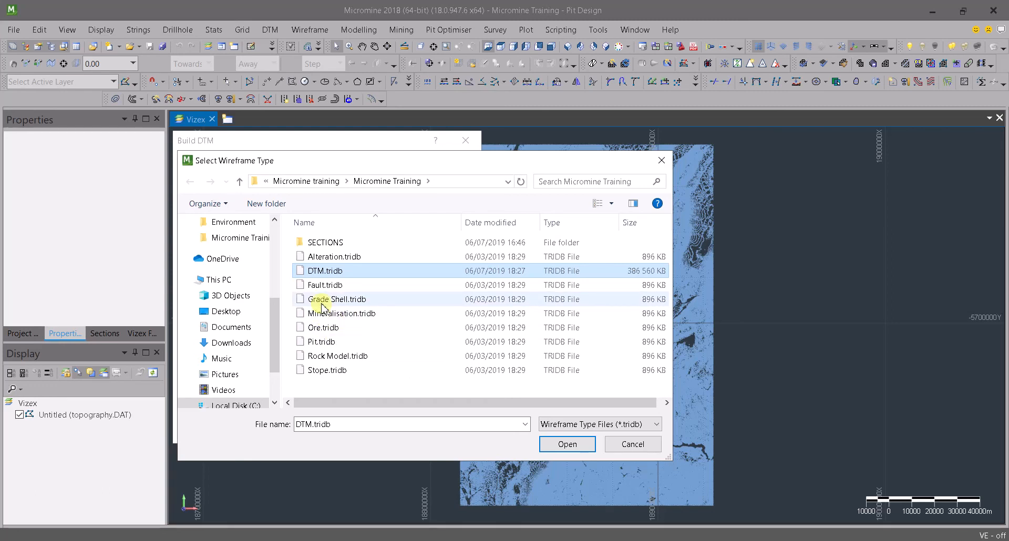
left_click(322, 271)
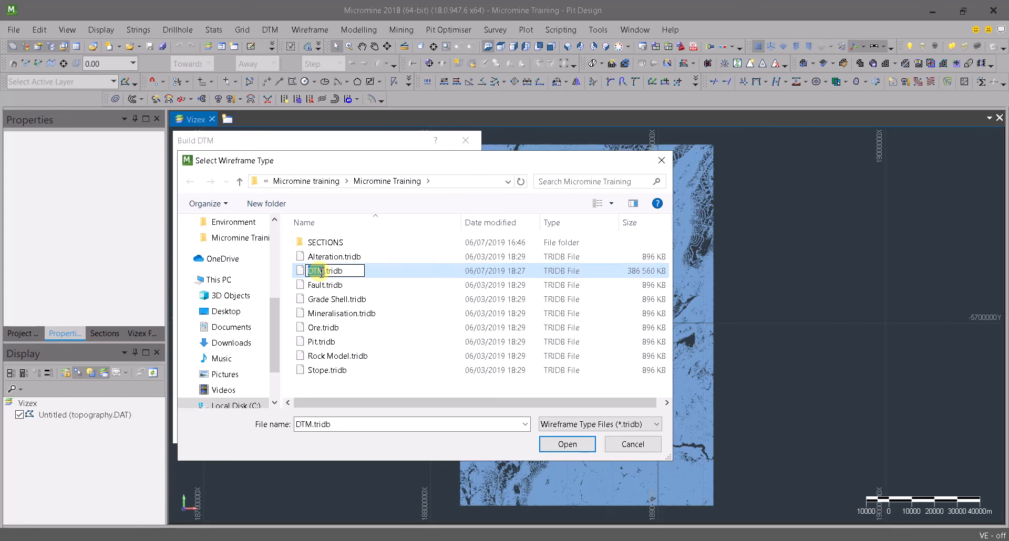
left_click(383, 271)
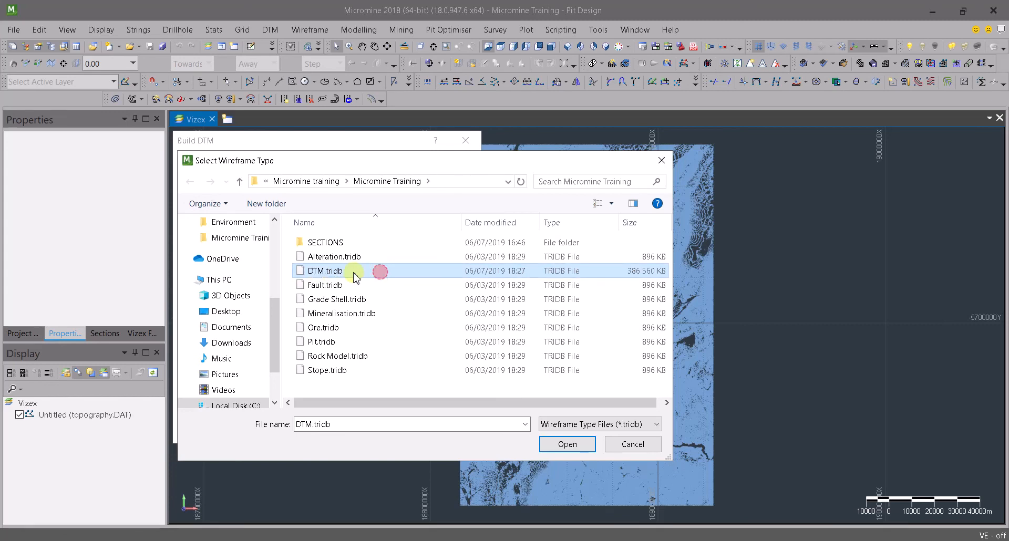
left_click(558, 446)
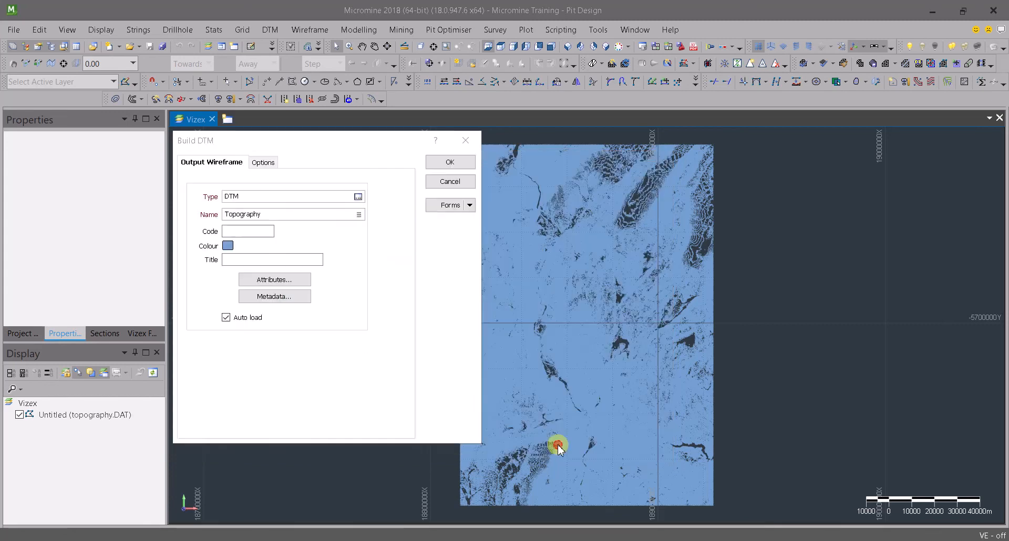
double_click(273, 214)
type("T")
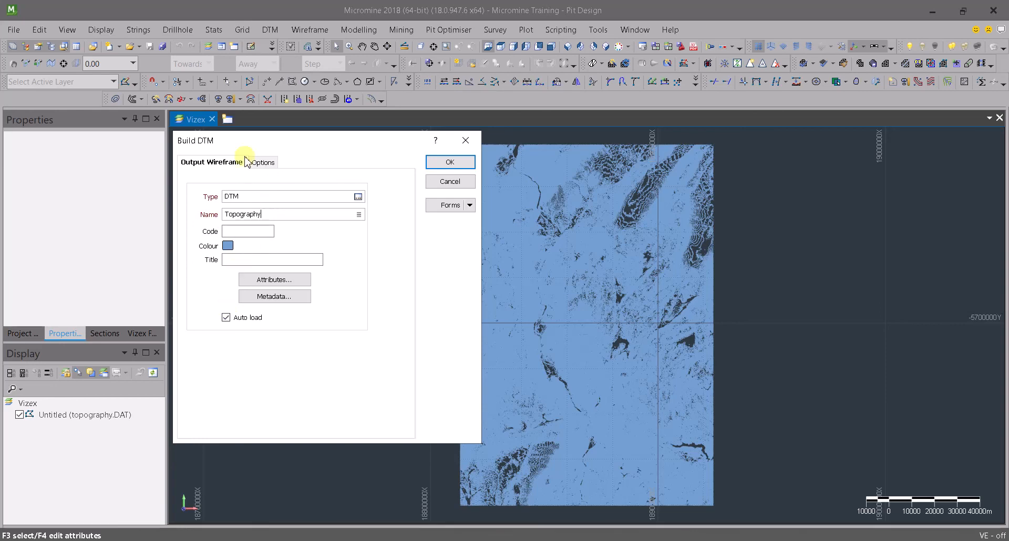
left_click(262, 163)
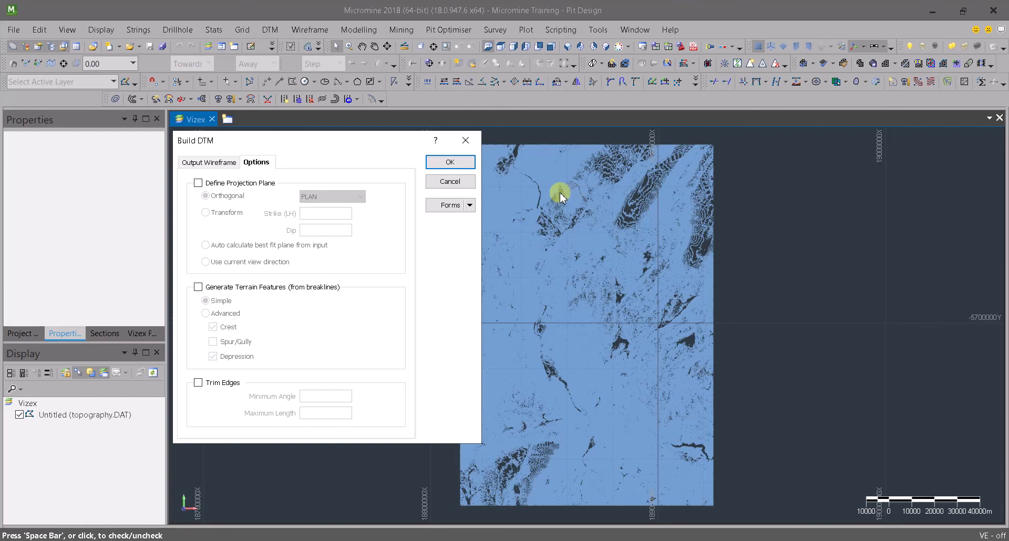
left_click(206, 162)
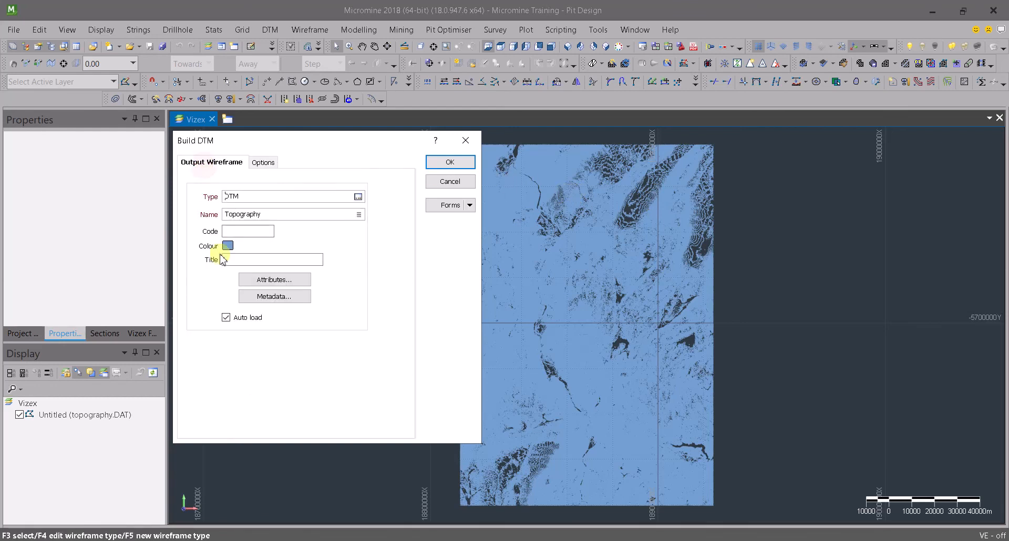
Build the Topography DTM and hide the topography.DAT string layer so only the surface is displayed
left_click(449, 164)
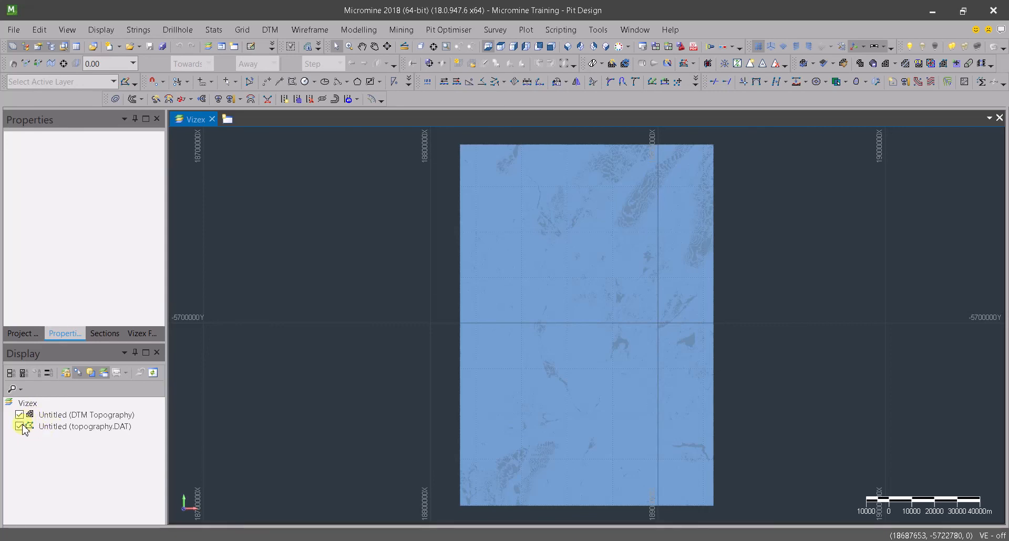
left_click(20, 427)
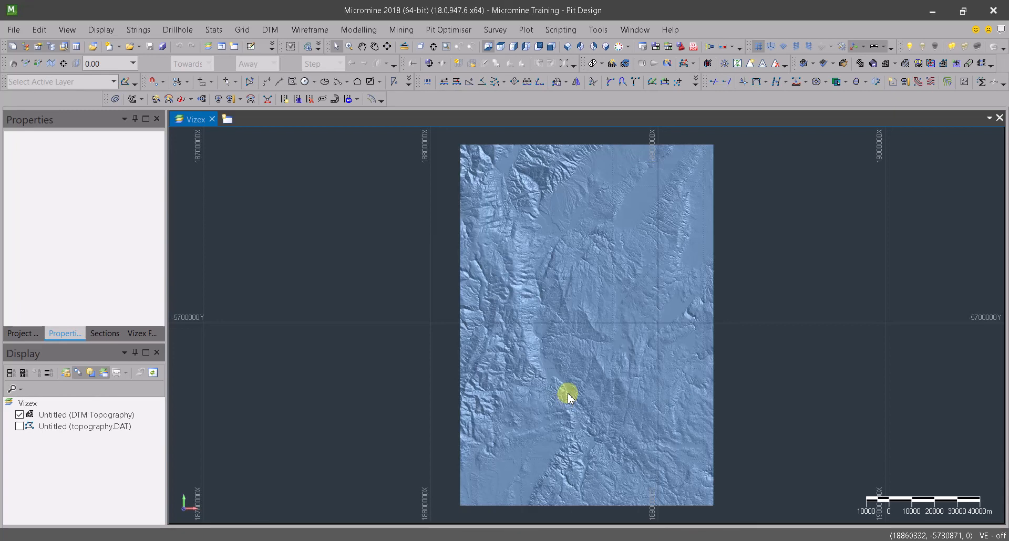
mouse_move(574, 397)
left_mouse_down()
mouse_move(551, 313)
mouse_move(506, 269)
mouse_move(548, 275)
mouse_move(534, 257)
mouse_move(554, 384)
mouse_move(576, 419)
mouse_move(522, 409)
left_mouse_up()
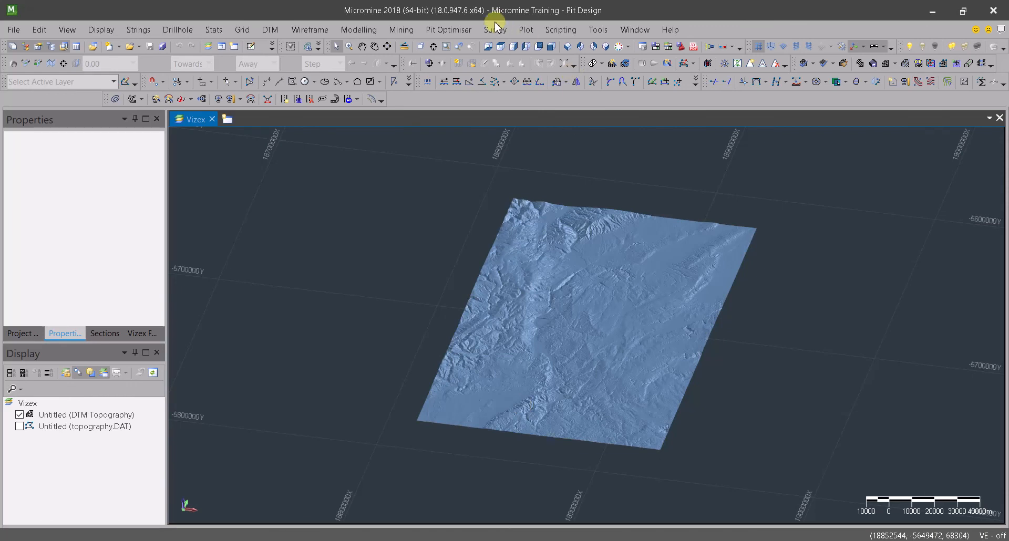
Enable 3D colour coding in the Topography DTM's display properties, using the Z attribute
left_click(68, 415)
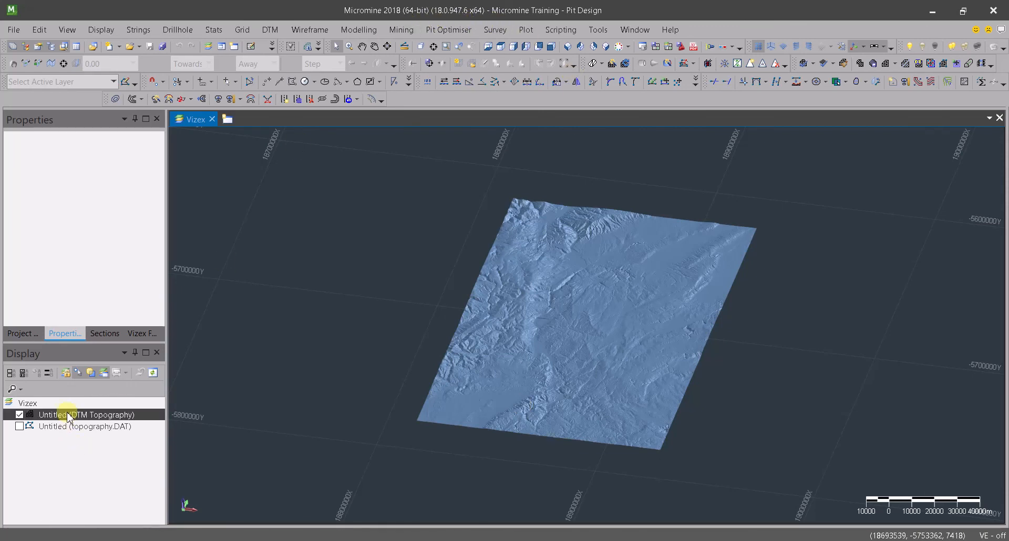
right_click(69, 416)
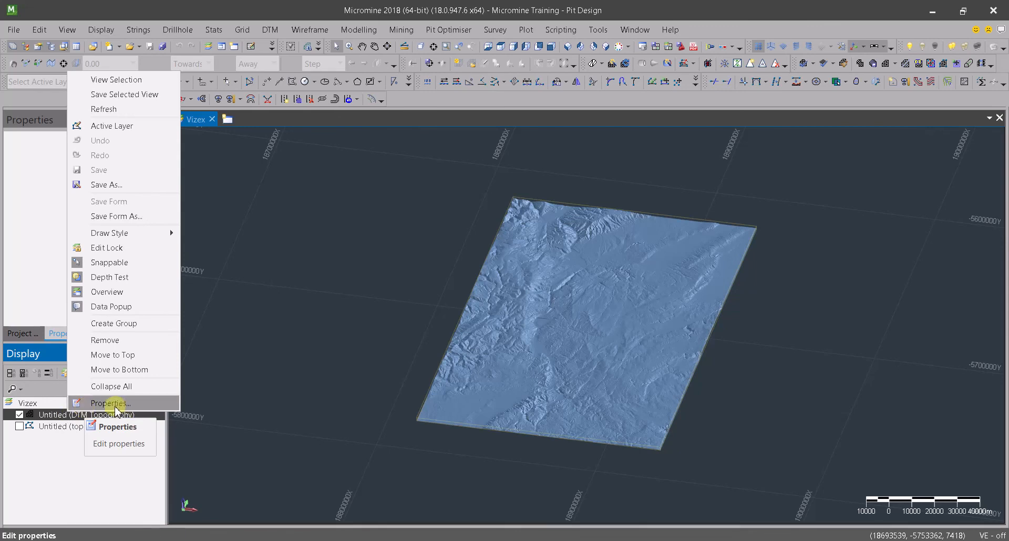
left_click(60, 472)
right_click(67, 417)
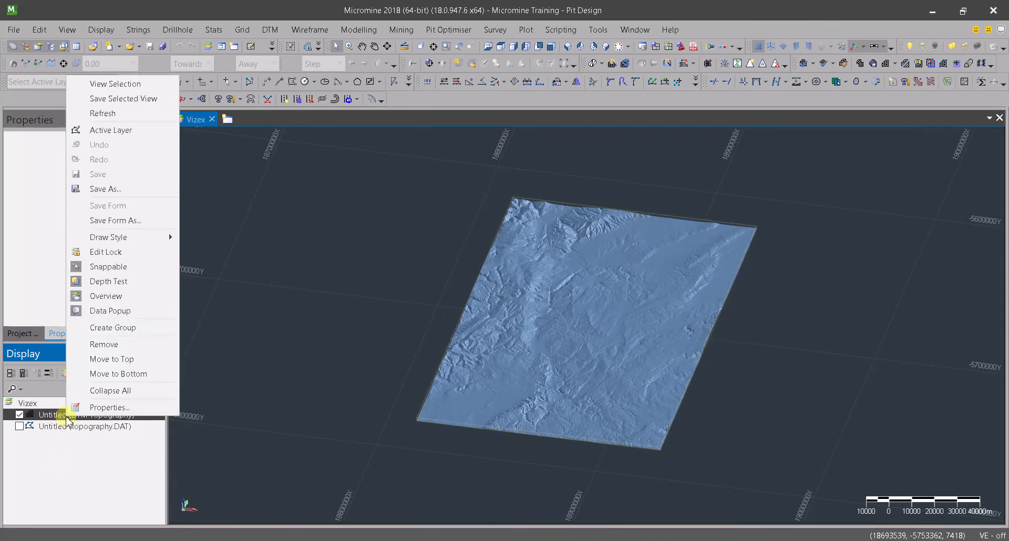
left_click(108, 407)
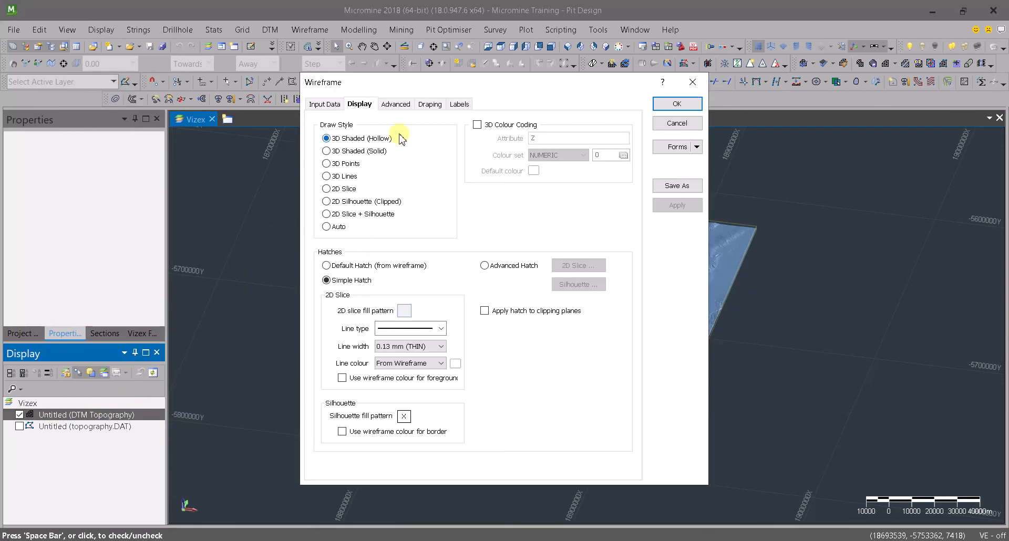
left_click(337, 105)
left_click(359, 104)
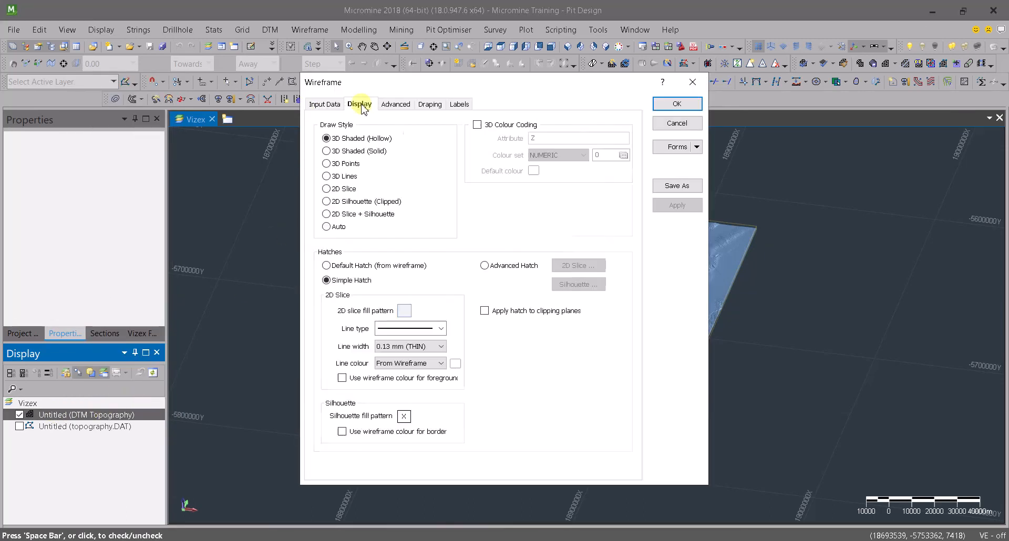
left_click(478, 125)
left_click(562, 138)
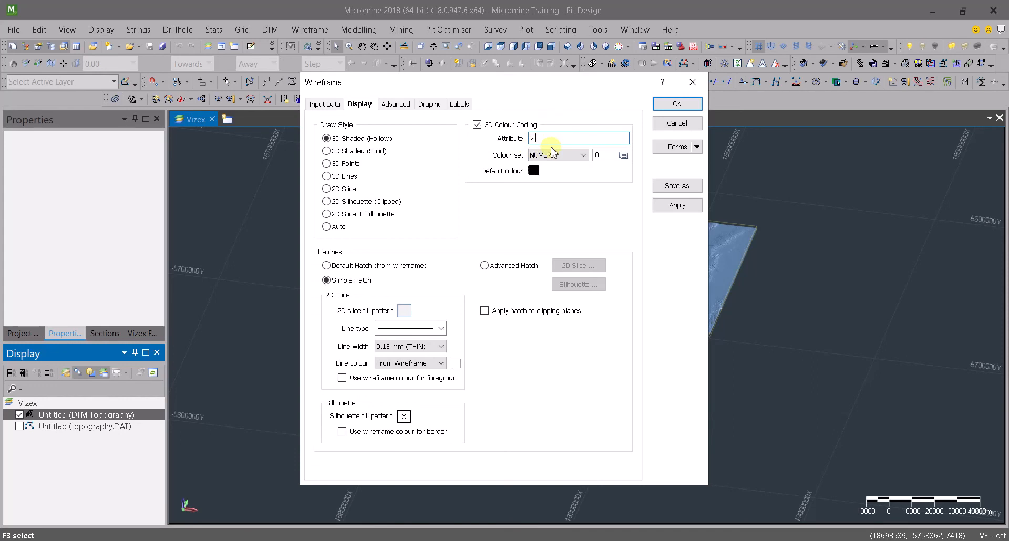
double_click(545, 139)
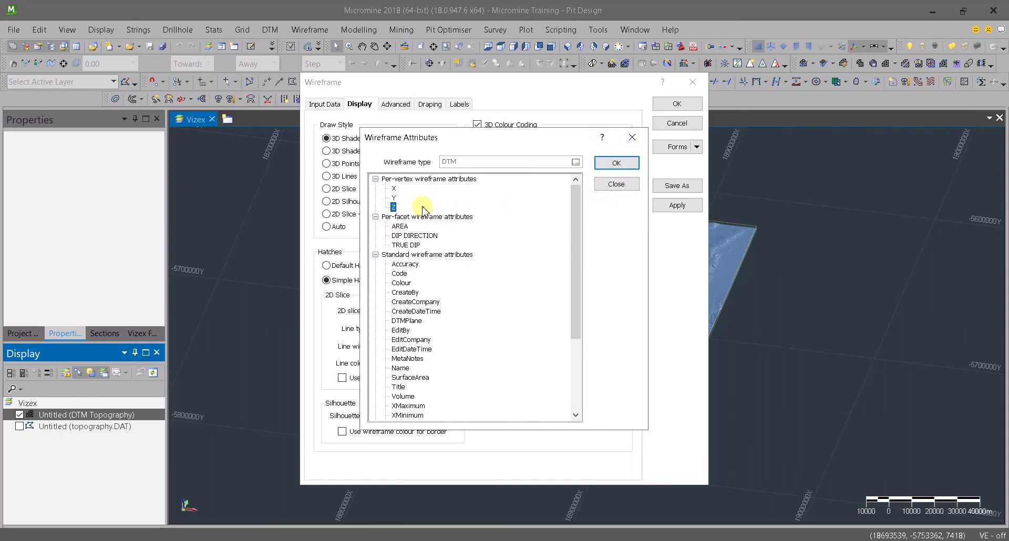
left_click(610, 163)
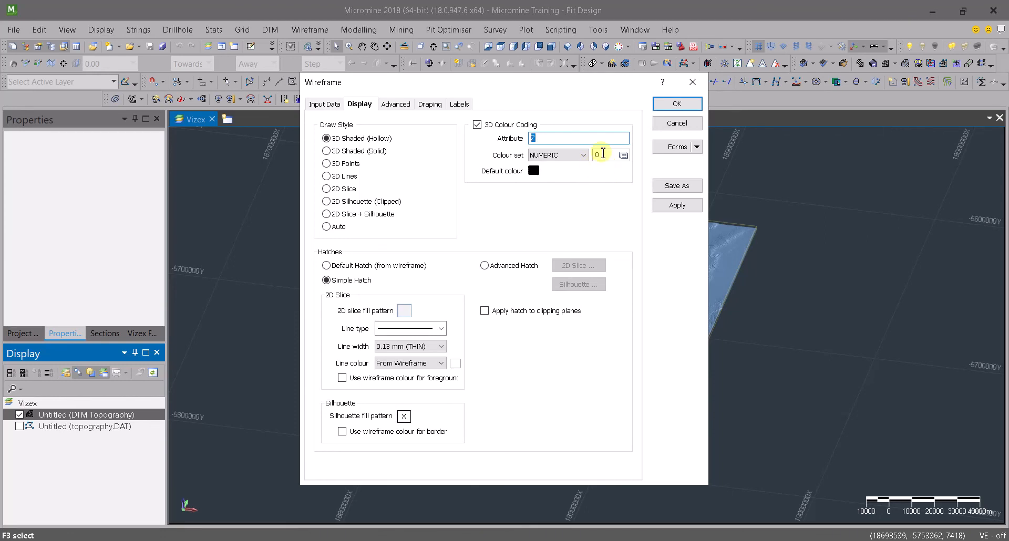
Assign 100 ranges to the numeric colour set from the Z attribute of the Topography DTM wireframe
double_click(603, 154)
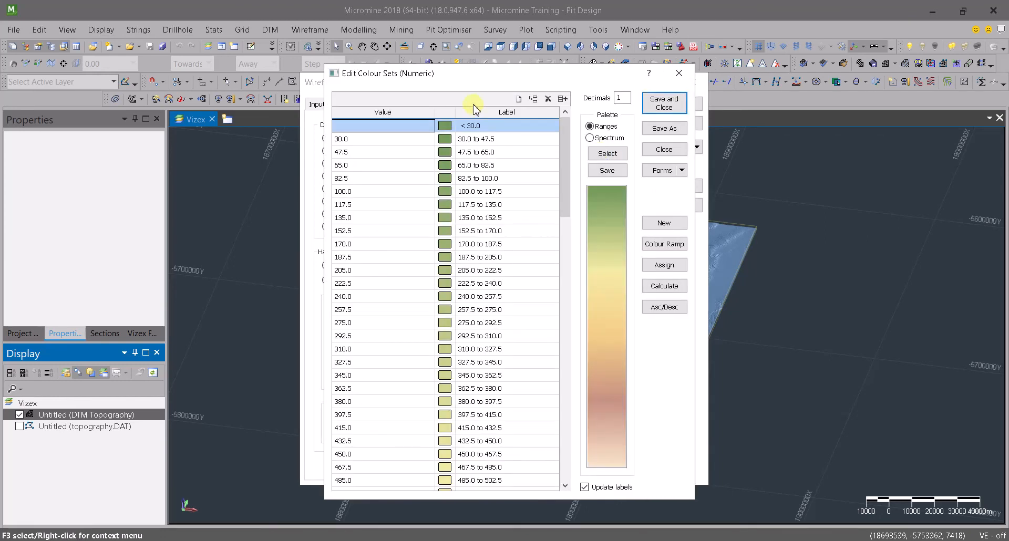
scroll(473, 415, "down", 5)
scroll(473, 415, "up", 5)
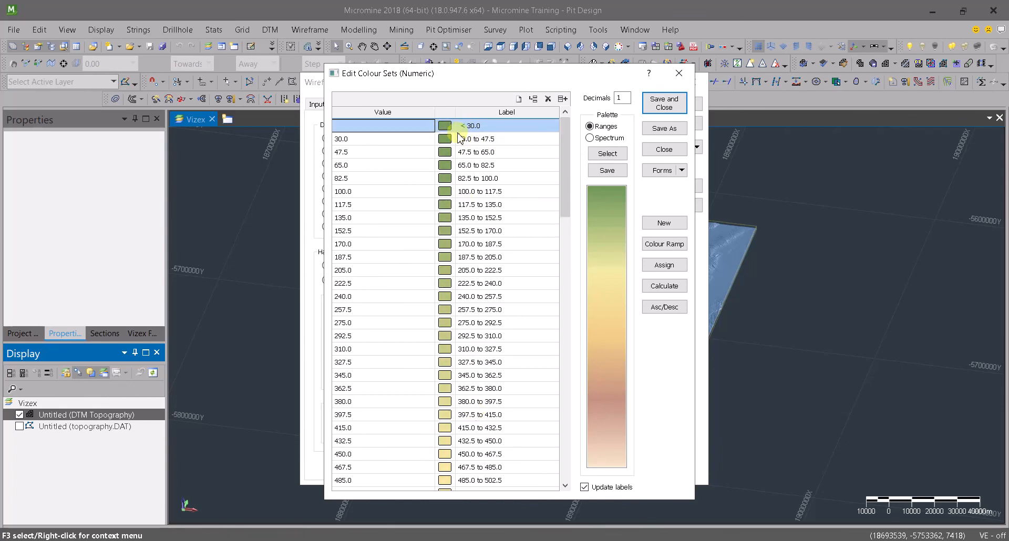
left_click(663, 267)
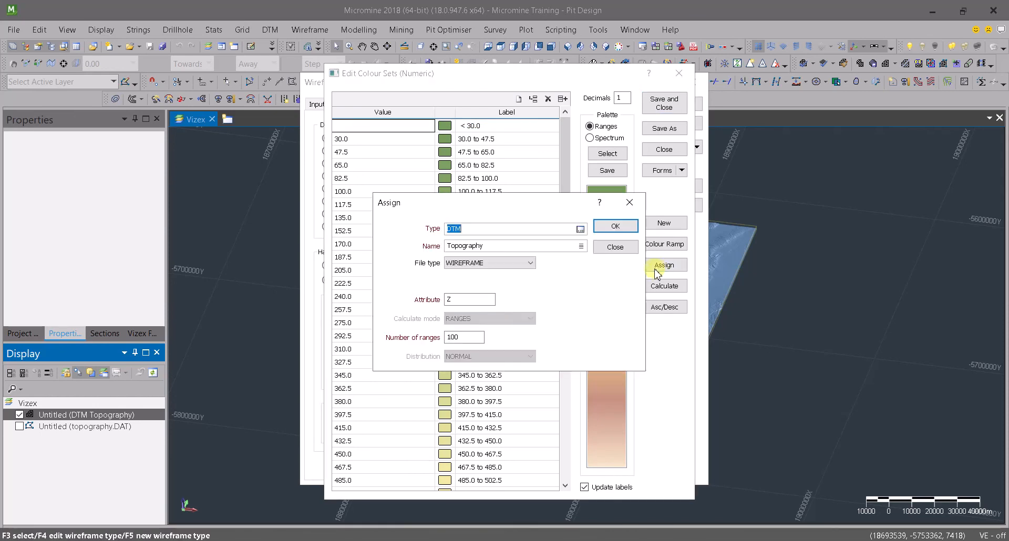
left_click(460, 300)
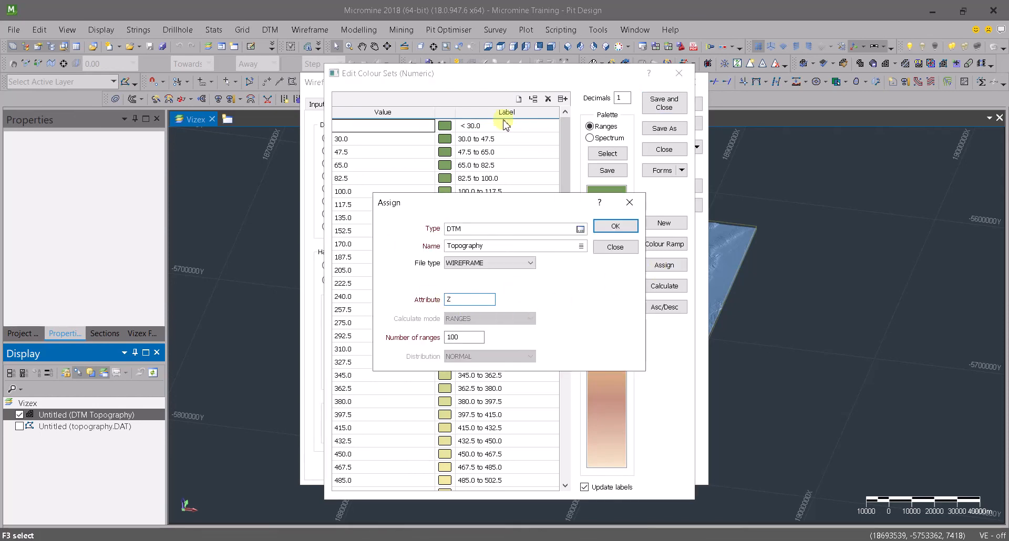
double_click(444, 337)
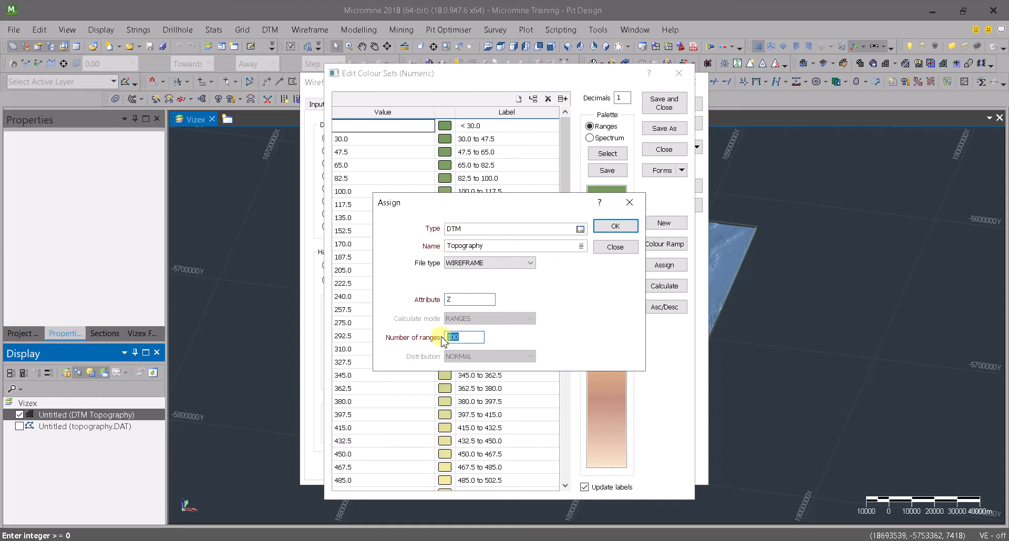
left_click(614, 227)
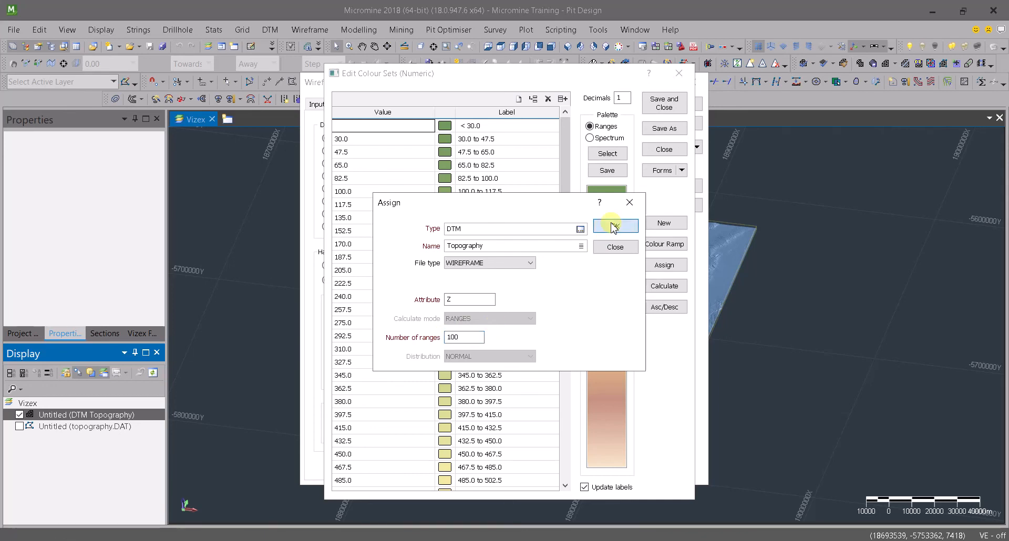
Preview the general numeric colour palettes available for the colour set, such as Grey, Pseudocolour and Topo Arid Dark
left_click(616, 157)
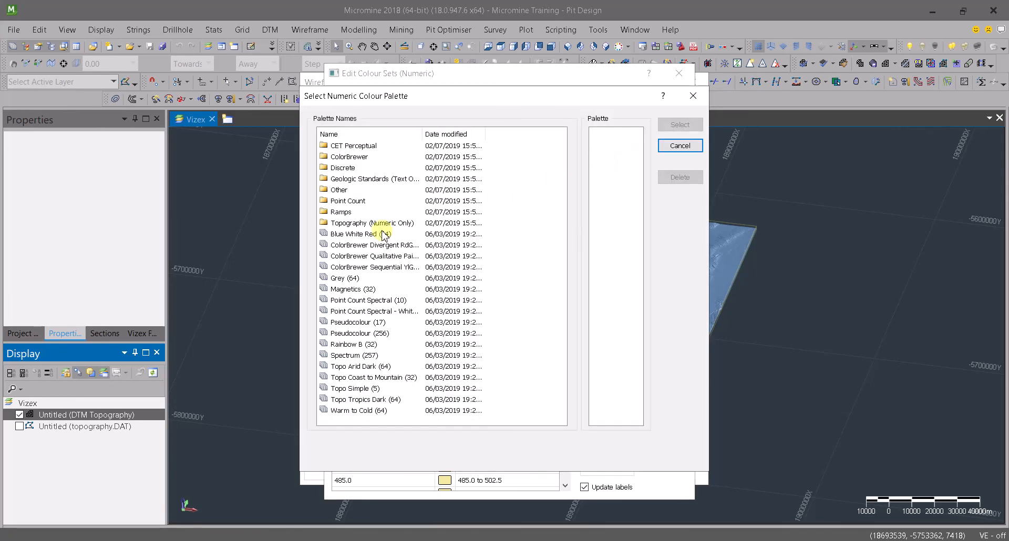
left_click(367, 234)
left_click(355, 246)
left_click(353, 278)
left_click(353, 322)
left_click(355, 366)
left_click(355, 400)
left_click(355, 323)
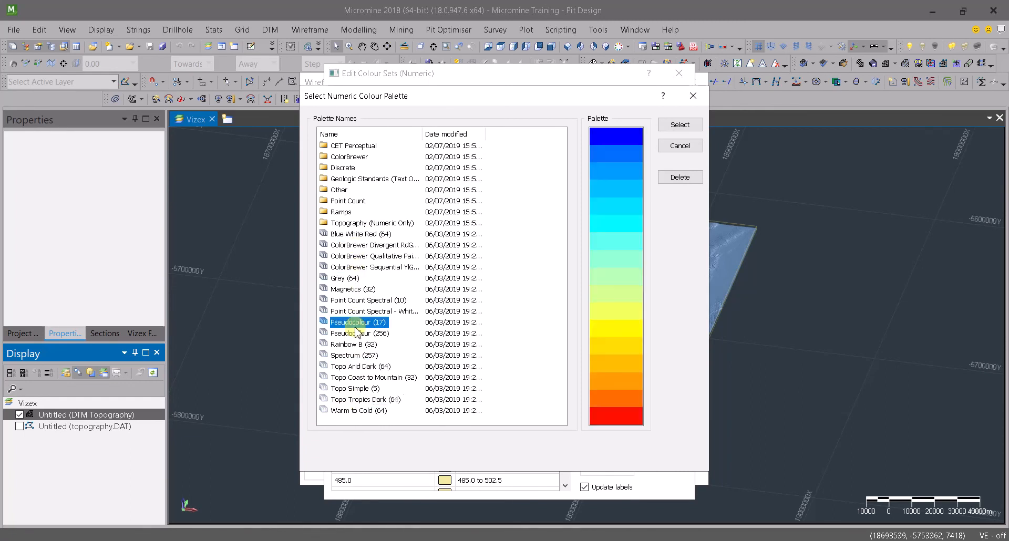
Compare the numeric topography palettes and select Coast to Inland for the colour set
double_click(348, 224)
left_click(345, 157)
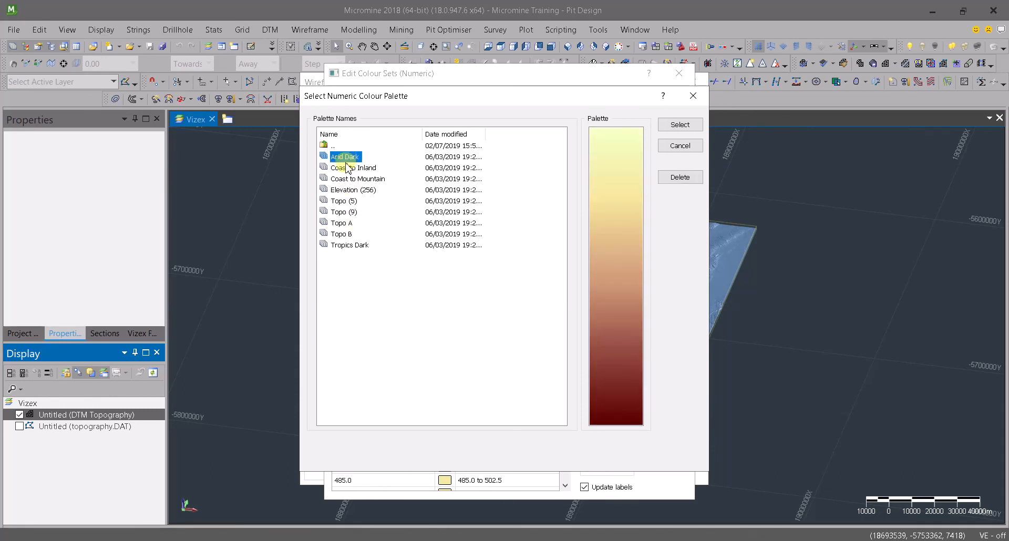
left_click(348, 169)
left_click(342, 192)
left_click(348, 180)
left_click(341, 212)
left_click(348, 179)
left_click(349, 168)
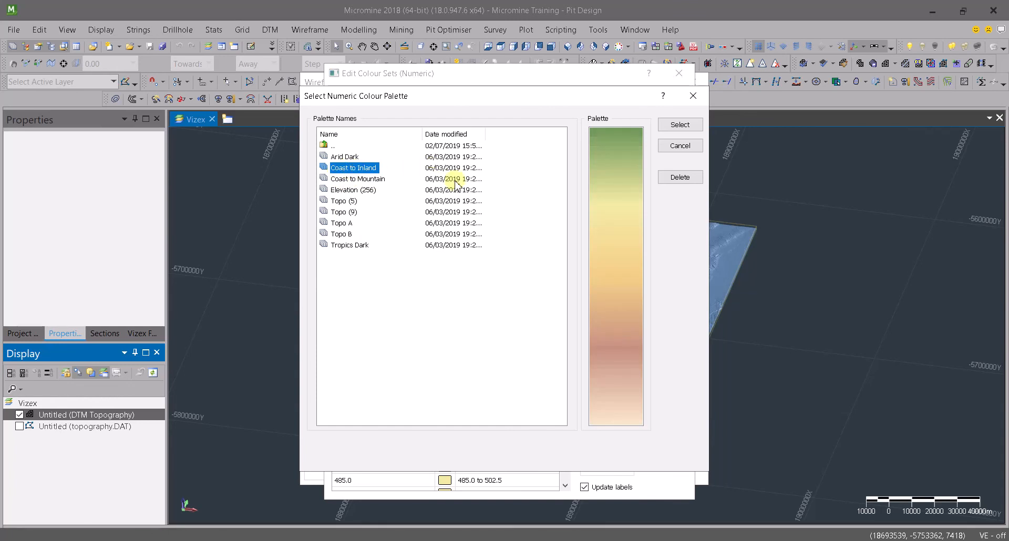
left_click(681, 124)
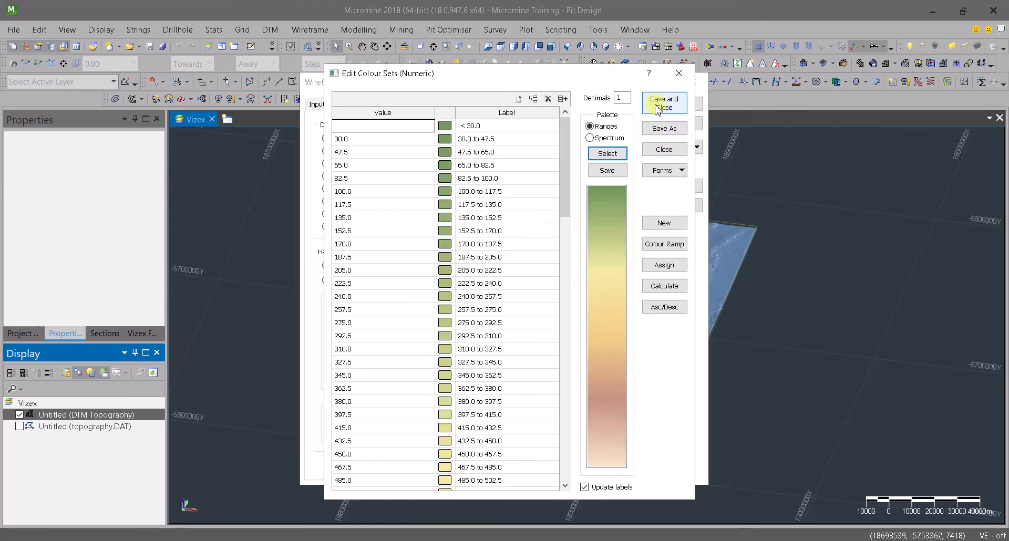
Save the numeric colour set and apply the elevation colouring to the Topography DTM
left_click(666, 103)
left_click(675, 103)
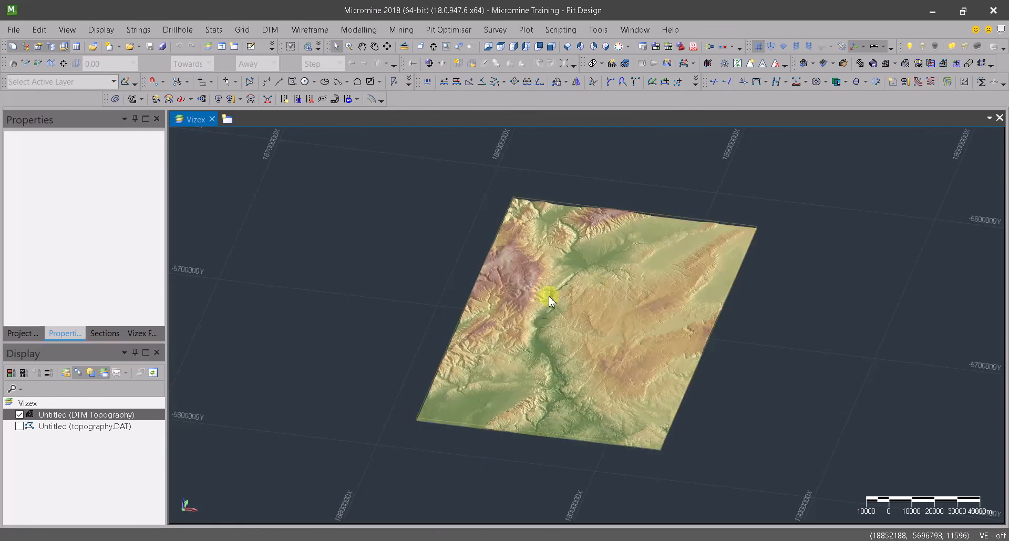
scroll(533, 349, "up", 6)
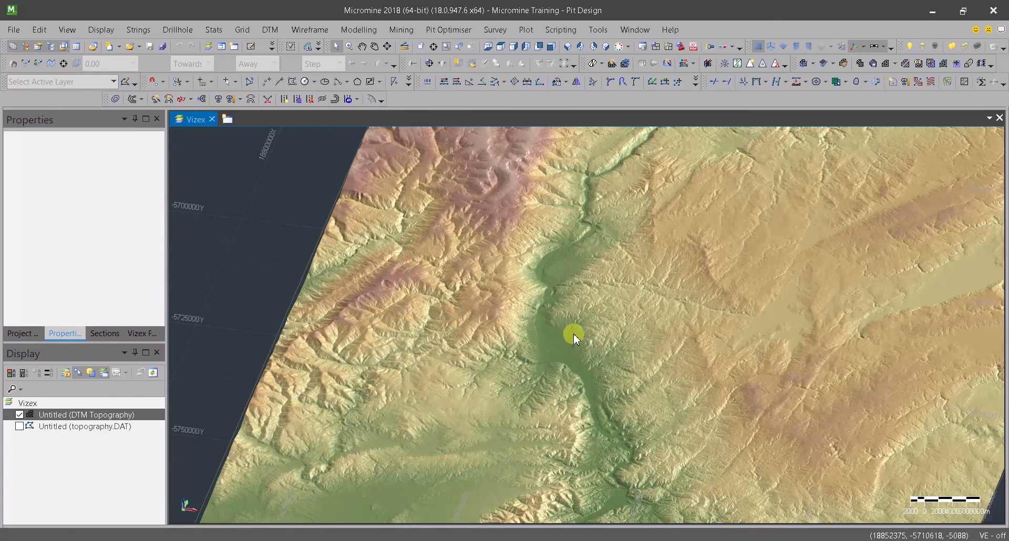
left_click_drag(584, 351, 508, 322)
right_click_drag(727, 253, 705, 283)
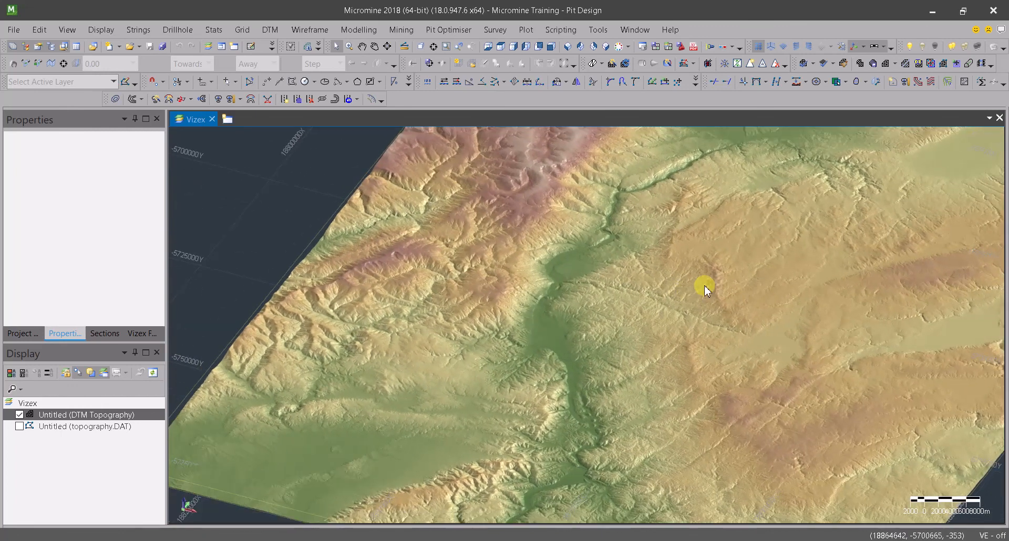
left_click_drag(661, 298, 635, 284)
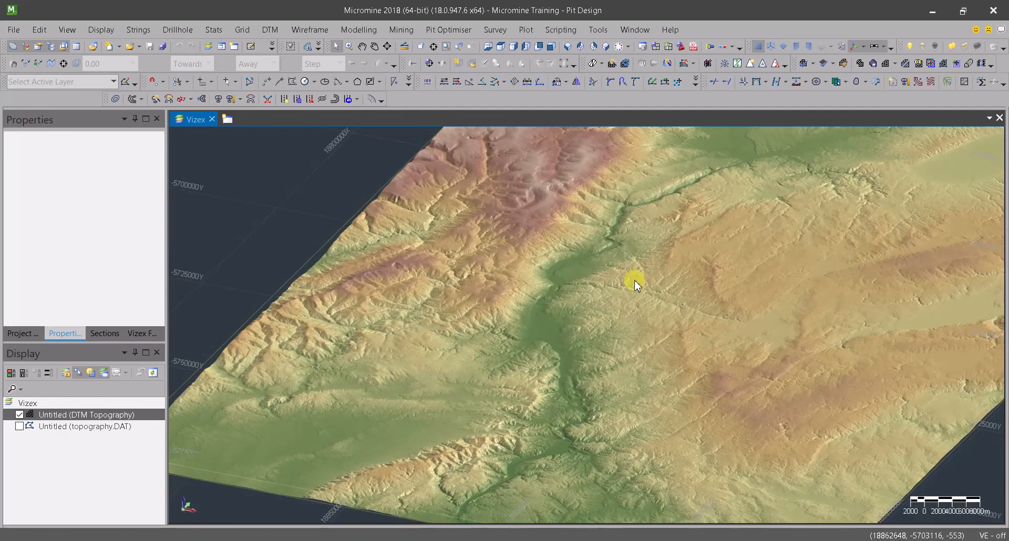